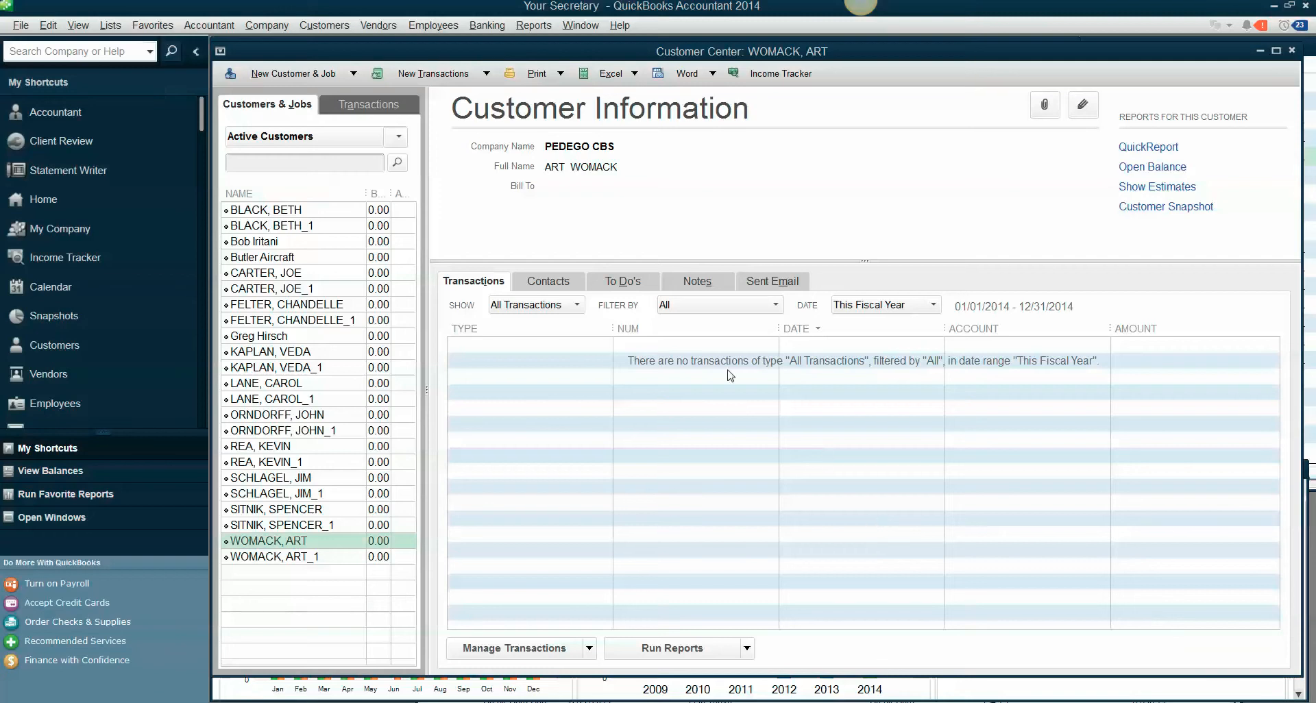
Create a top-level customer type named Online and assign it to the first customer in the list (company PEDEGO LB).
{"action": "left_click", "coordinate": [255, 213]}
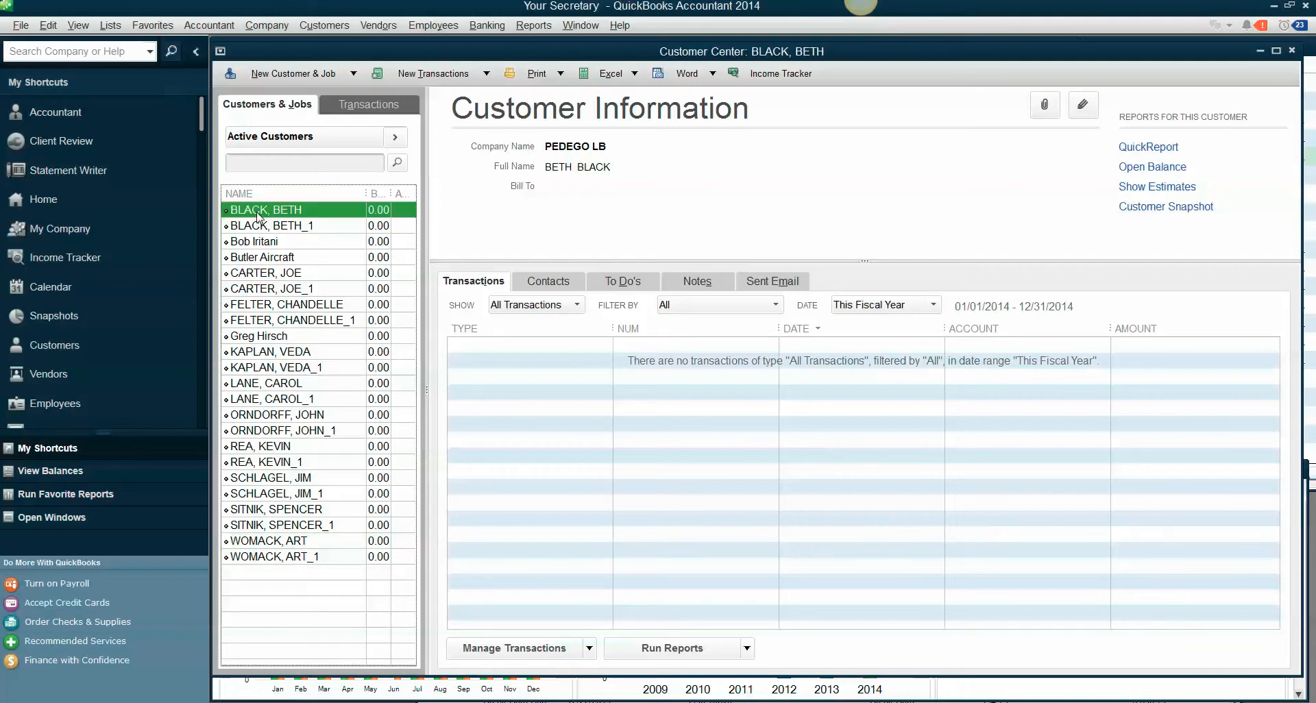
{"action": "left_click", "coordinate": [1083, 107]}
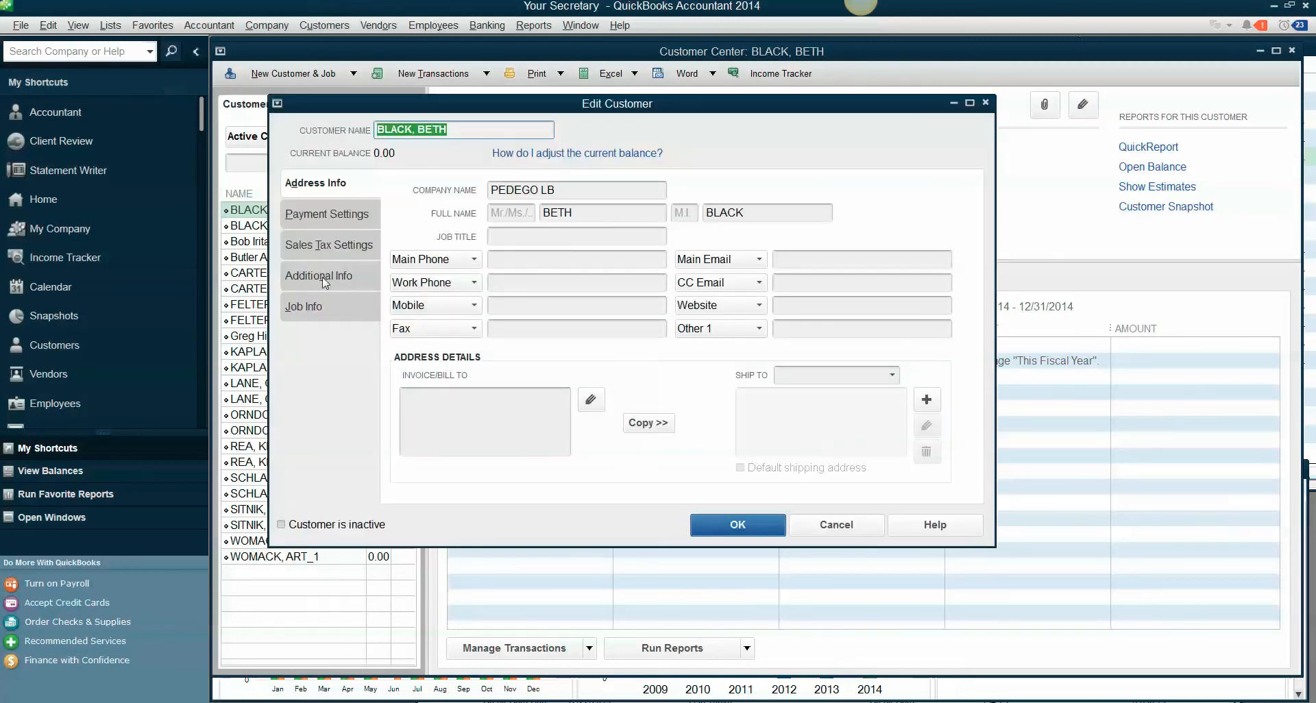
{"action": "left_click", "coordinate": [339, 276]}
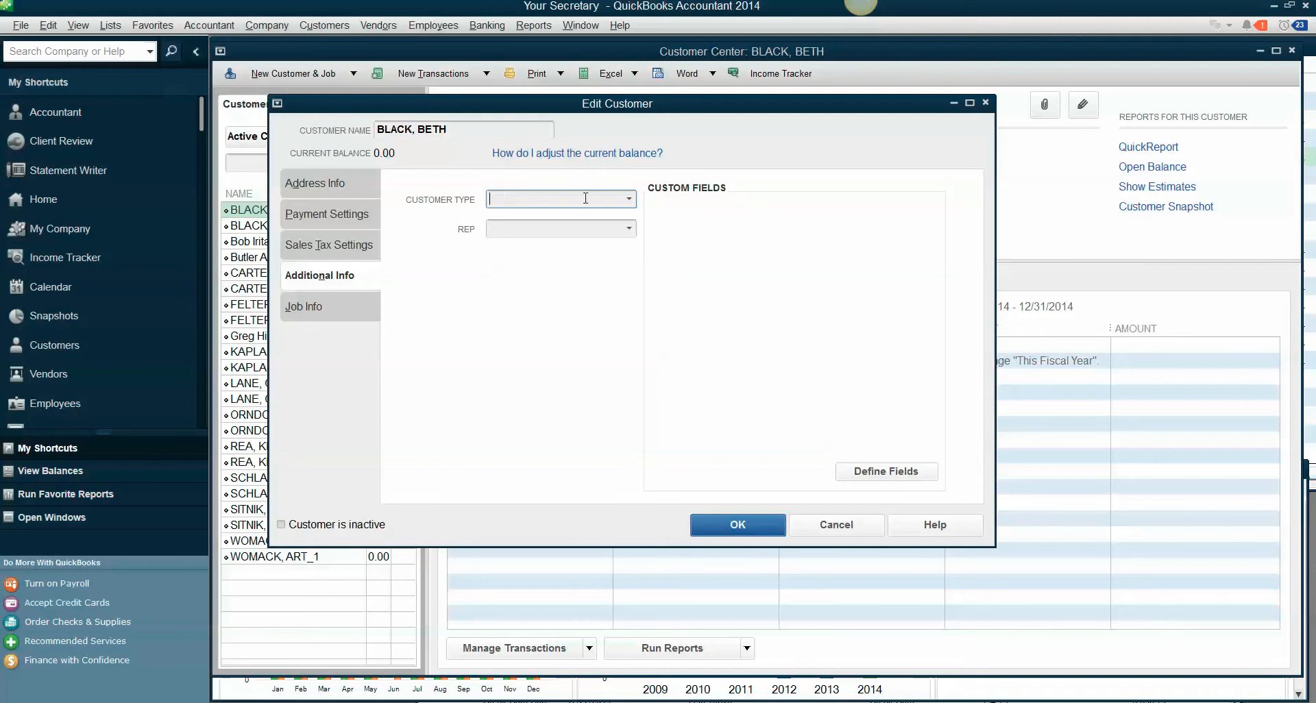
{"action": "left_click", "coordinate": [629, 199]}
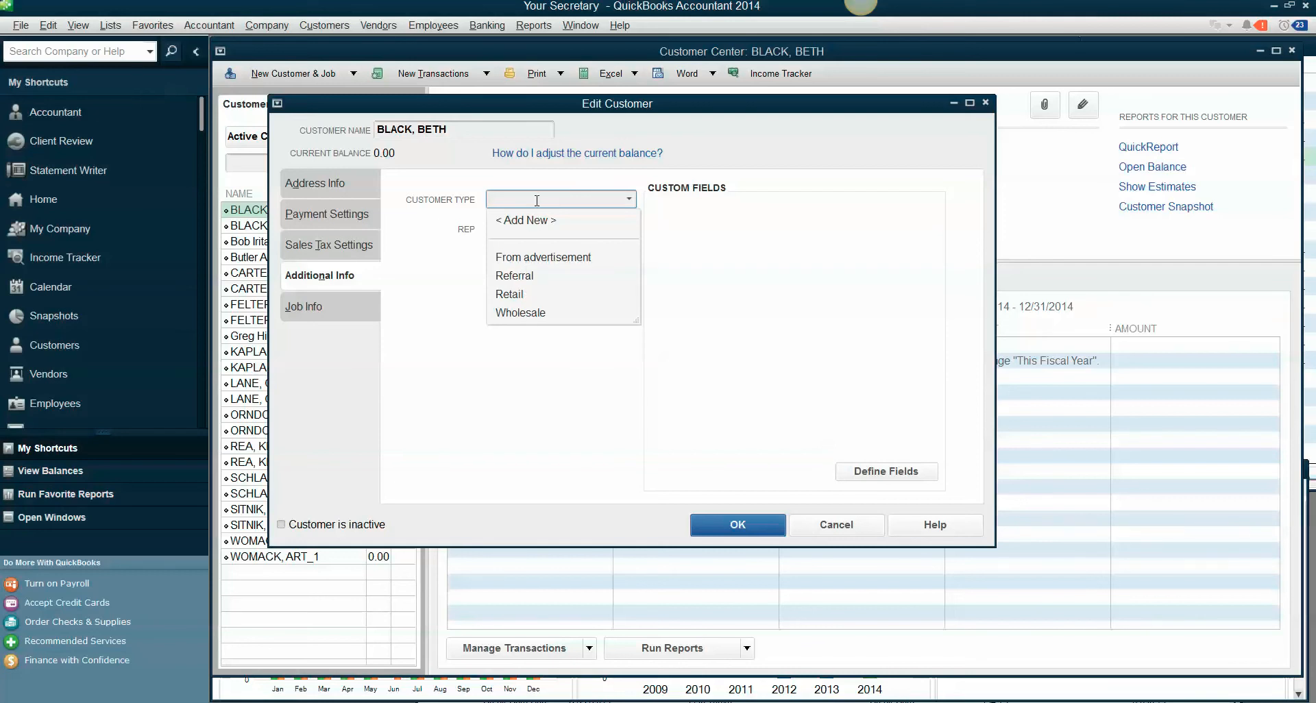
{"action": "type", "text": "Online"}
{"action": "left_click", "coordinate": [535, 222]}
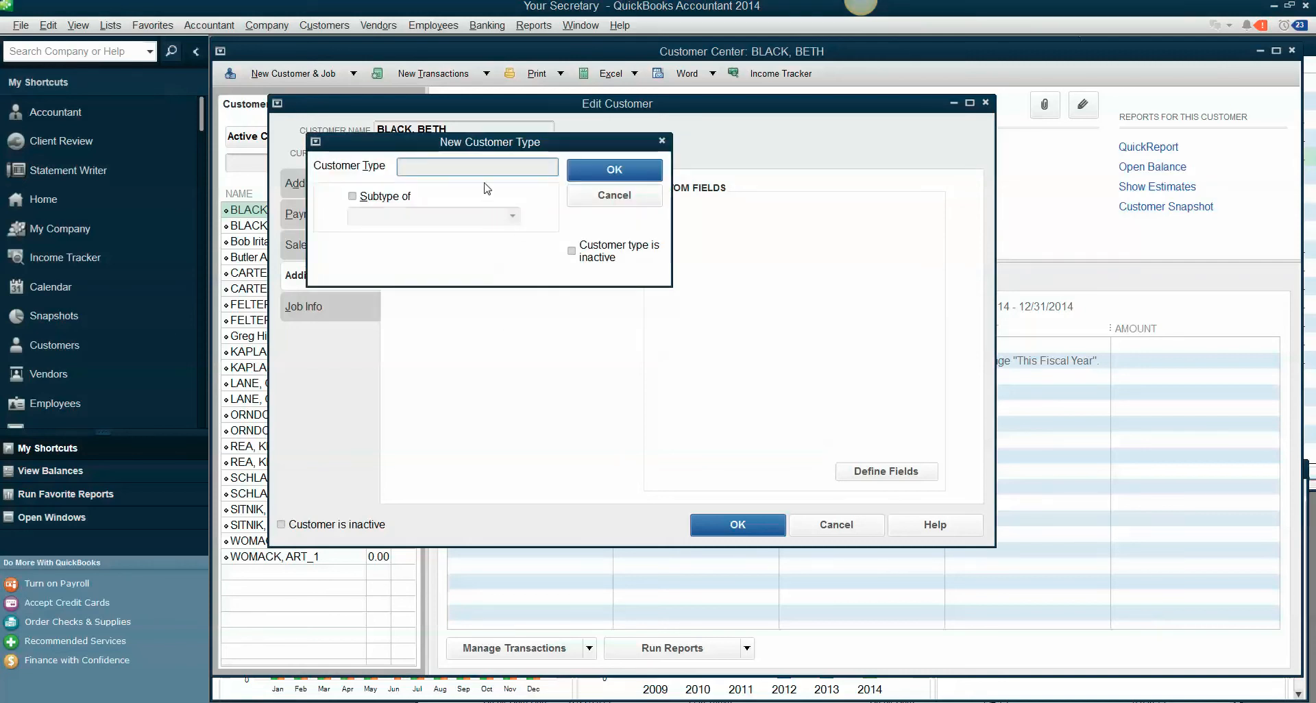
{"action": "type", "text": "Online"}
{"action": "left_click", "coordinate": [352, 196]}
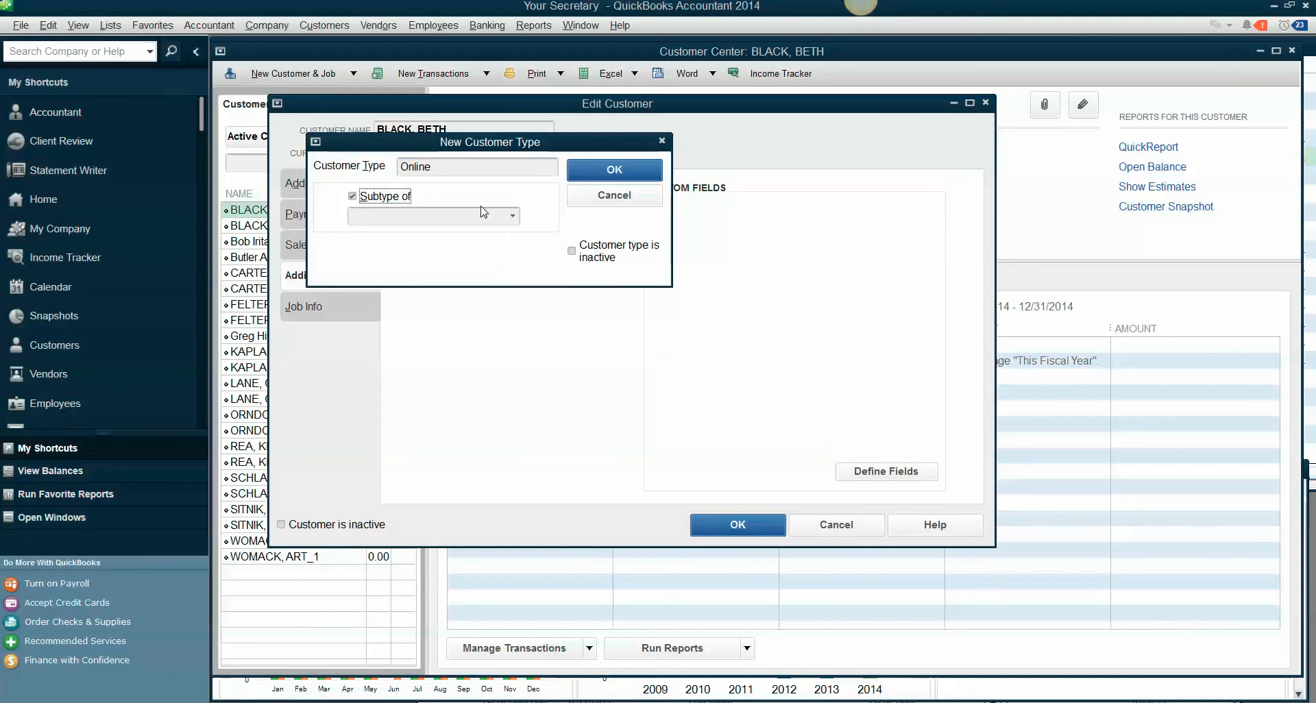
{"action": "left_click", "coordinate": [513, 218]}
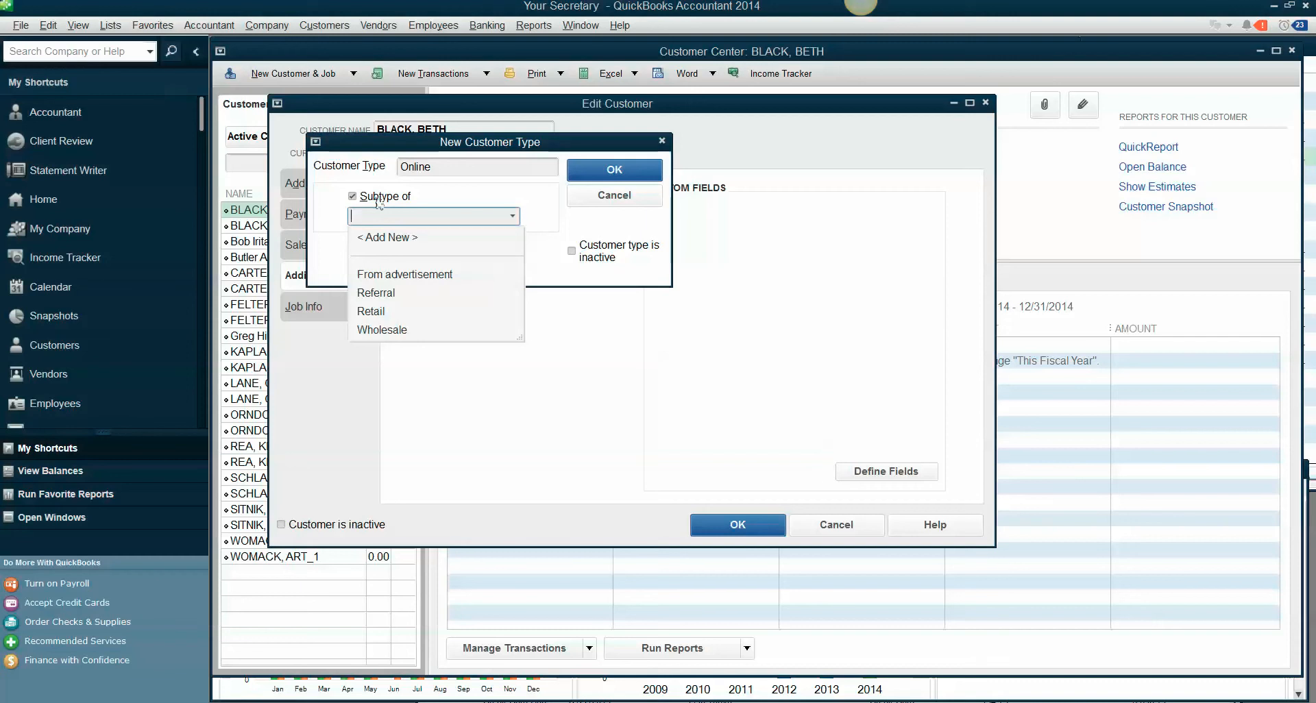
{"action": "left_click", "coordinate": [352, 196]}
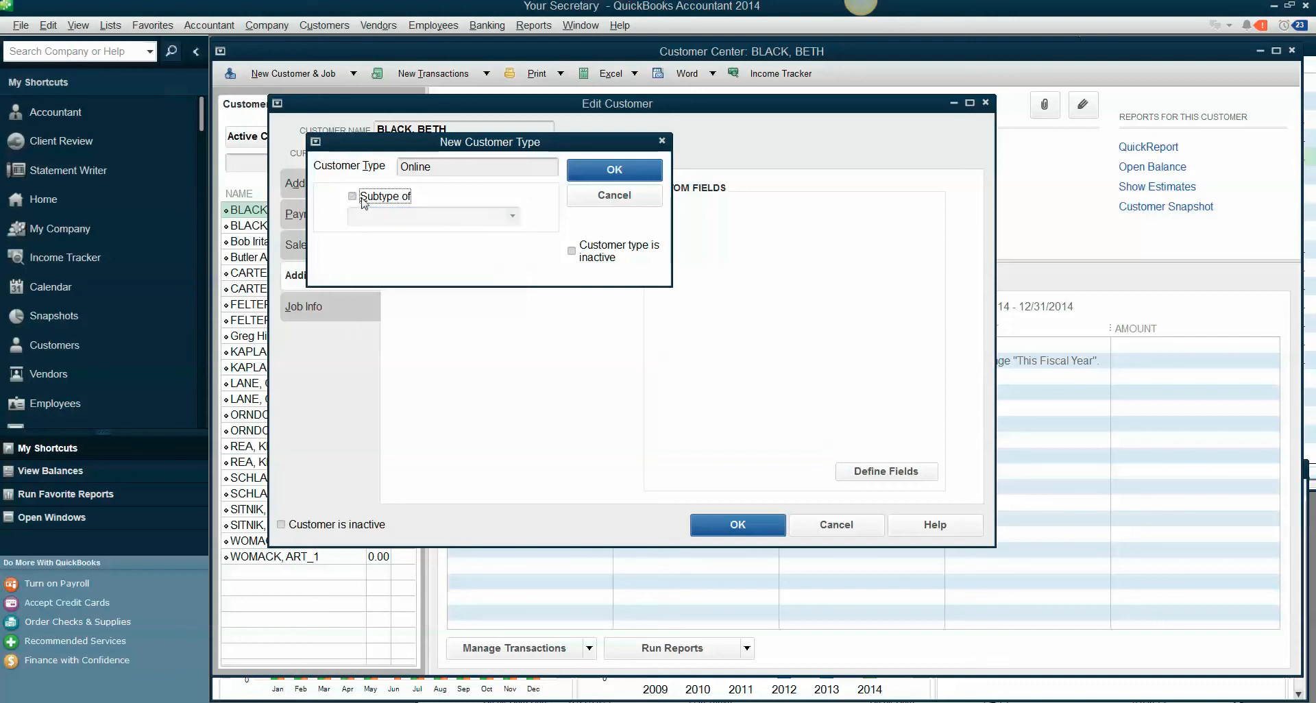
{"action": "left_click", "coordinate": [622, 174]}
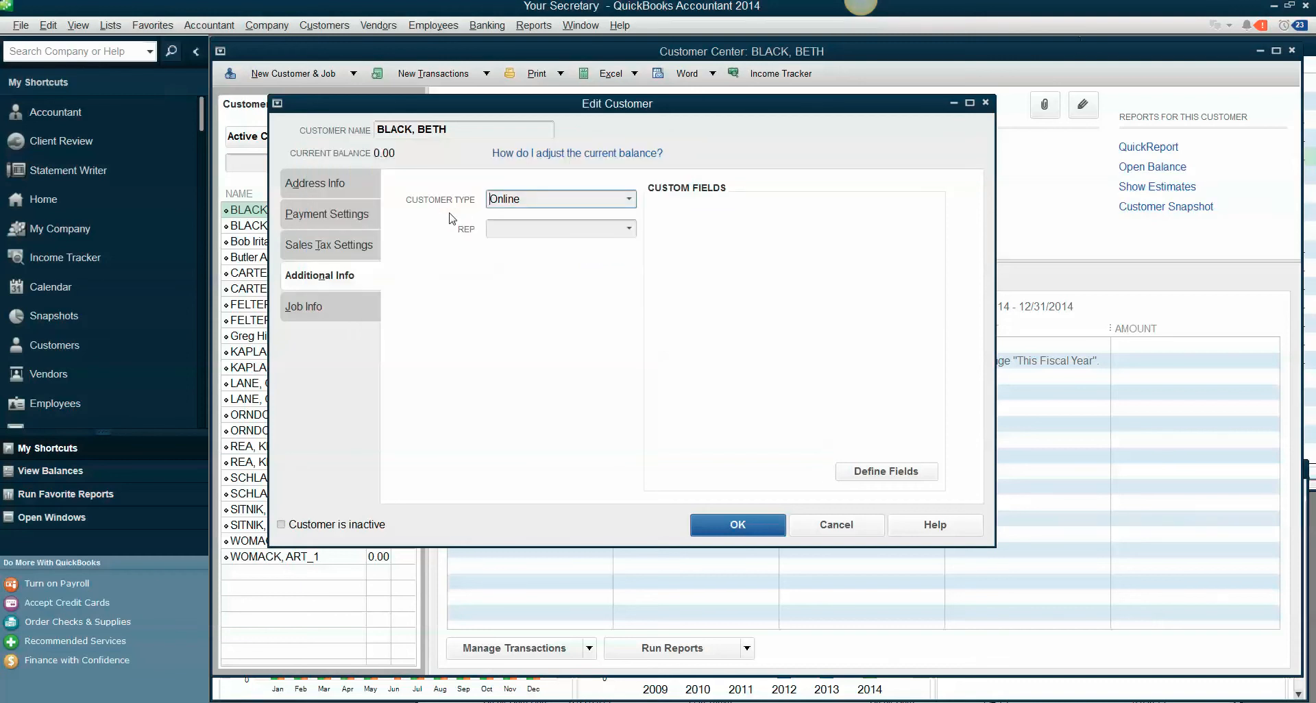
{"action": "left_click", "coordinate": [768, 528]}
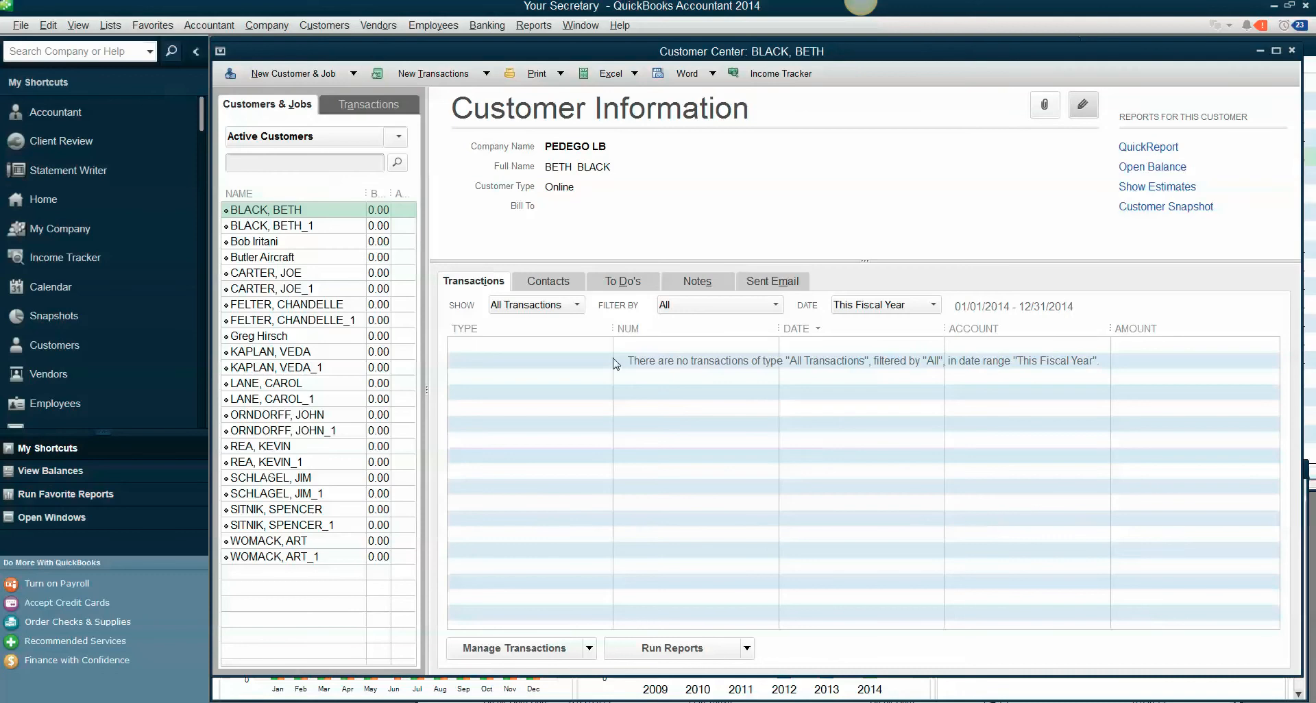
Set the third listed customer's type to Recurring, quick-adding it as a new customer type, and save the record.
{"action": "left_click", "coordinate": [251, 242]}
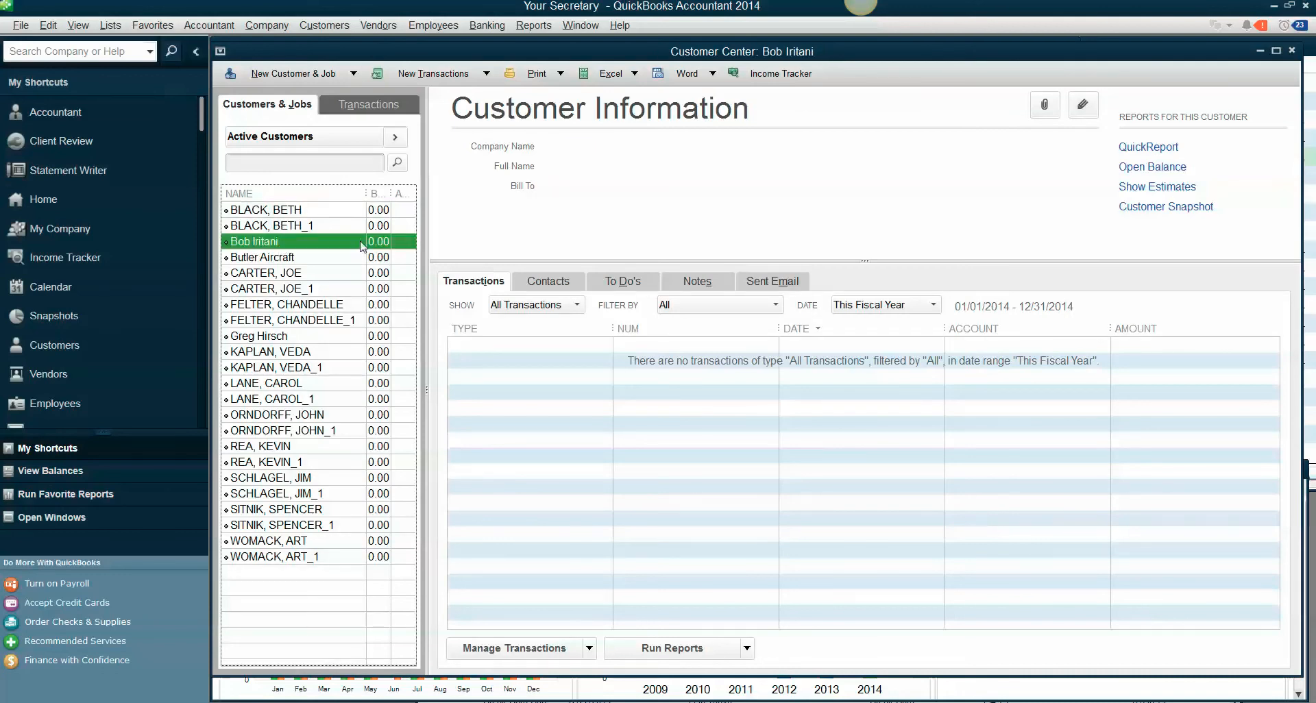
{"action": "left_click", "coordinate": [1083, 104]}
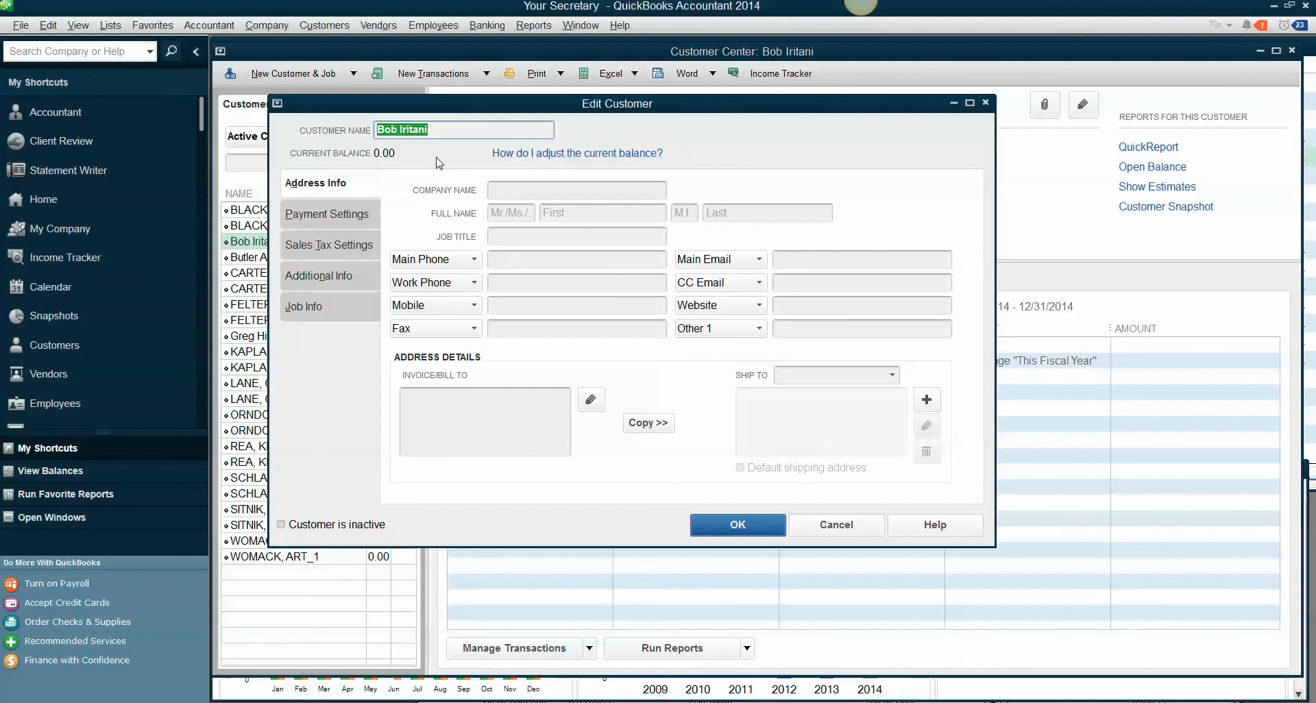
{"action": "left_click", "coordinate": [318, 276]}
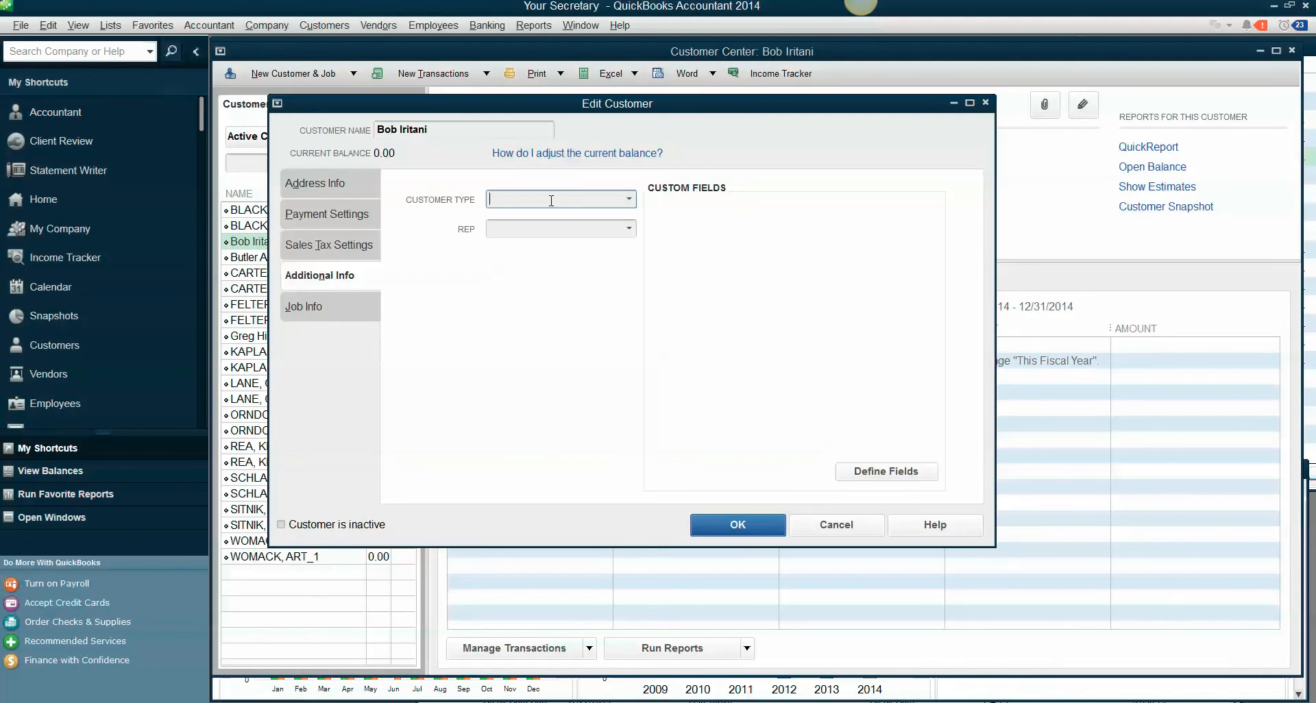
{"action": "type", "text": "Rec"}
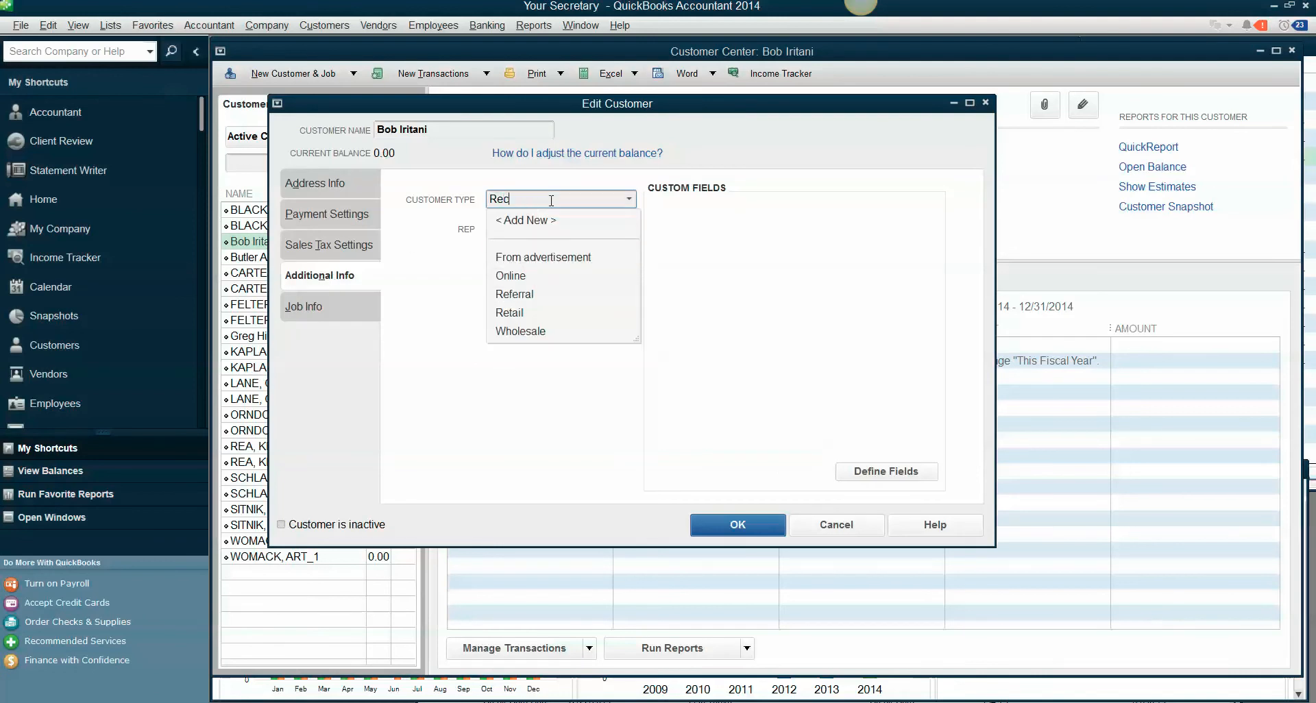
{"action": "type", "text": "r"}
{"action": "key", "text": "BackSpace"}
{"action": "type", "text": "urring"}
{"action": "left_click", "coordinate": [737, 525]}
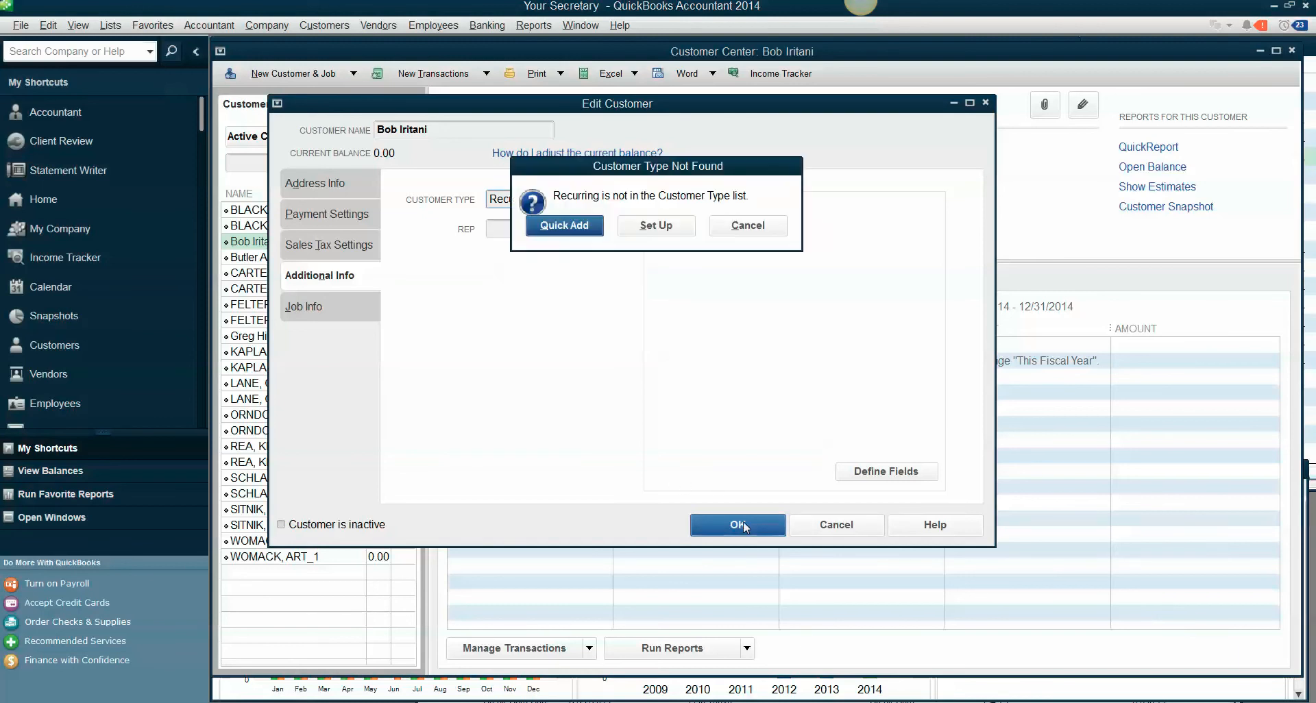
{"action": "left_click", "coordinate": [584, 227]}
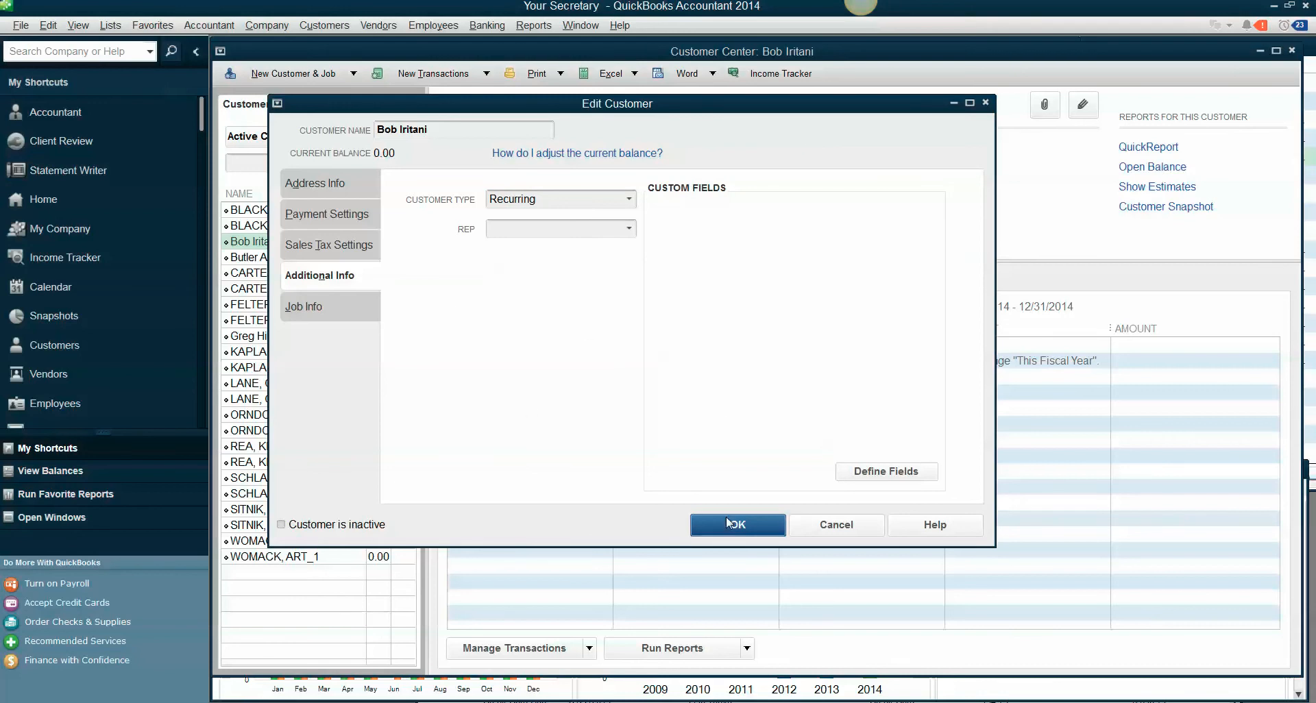
{"action": "left_click", "coordinate": [766, 527]}
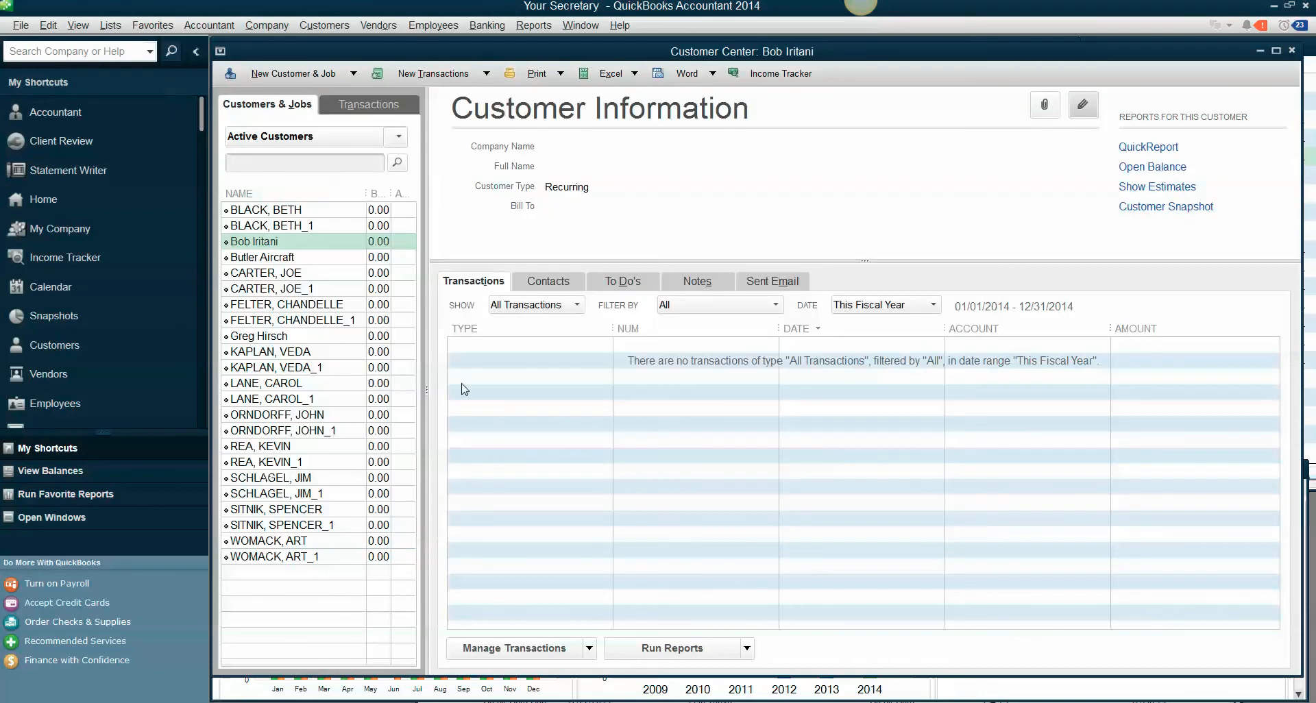
Set the customer type of Butler Aircraft to Online and save the record.
{"action": "left_click", "coordinate": [294, 261]}
{"action": "left_click", "coordinate": [1083, 105]}
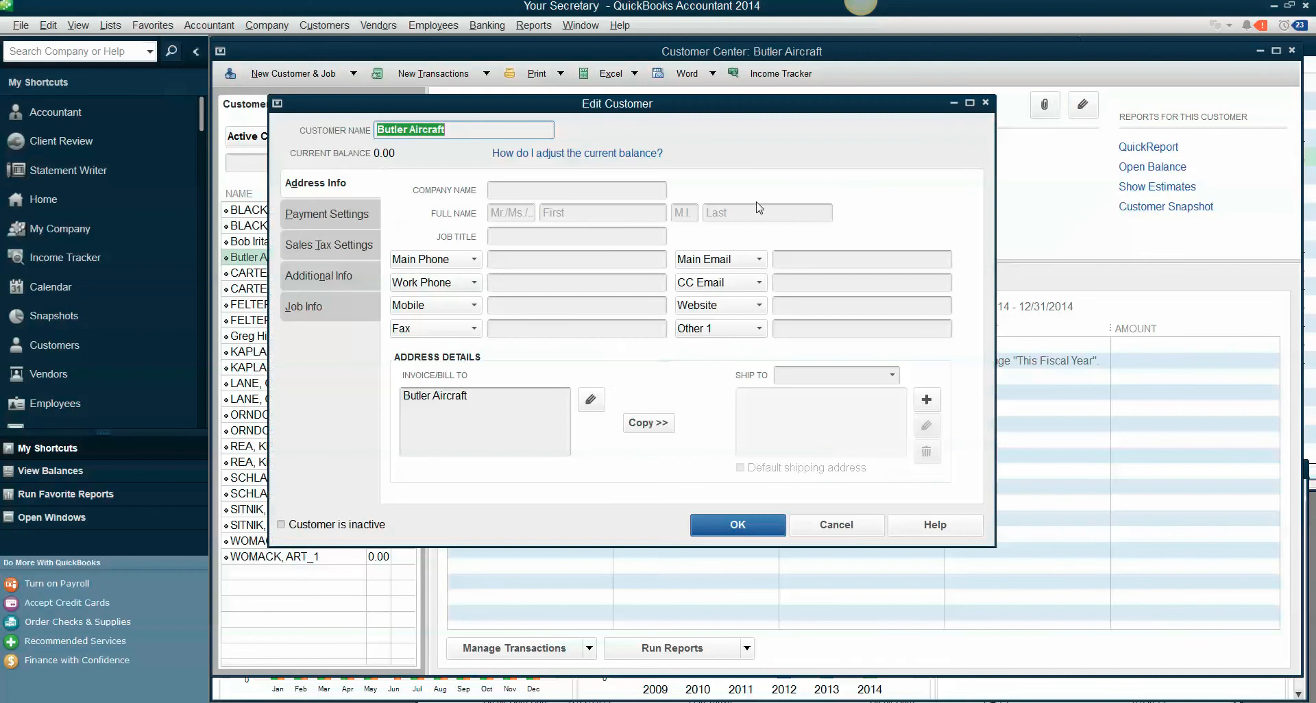
{"action": "left_click", "coordinate": [347, 280]}
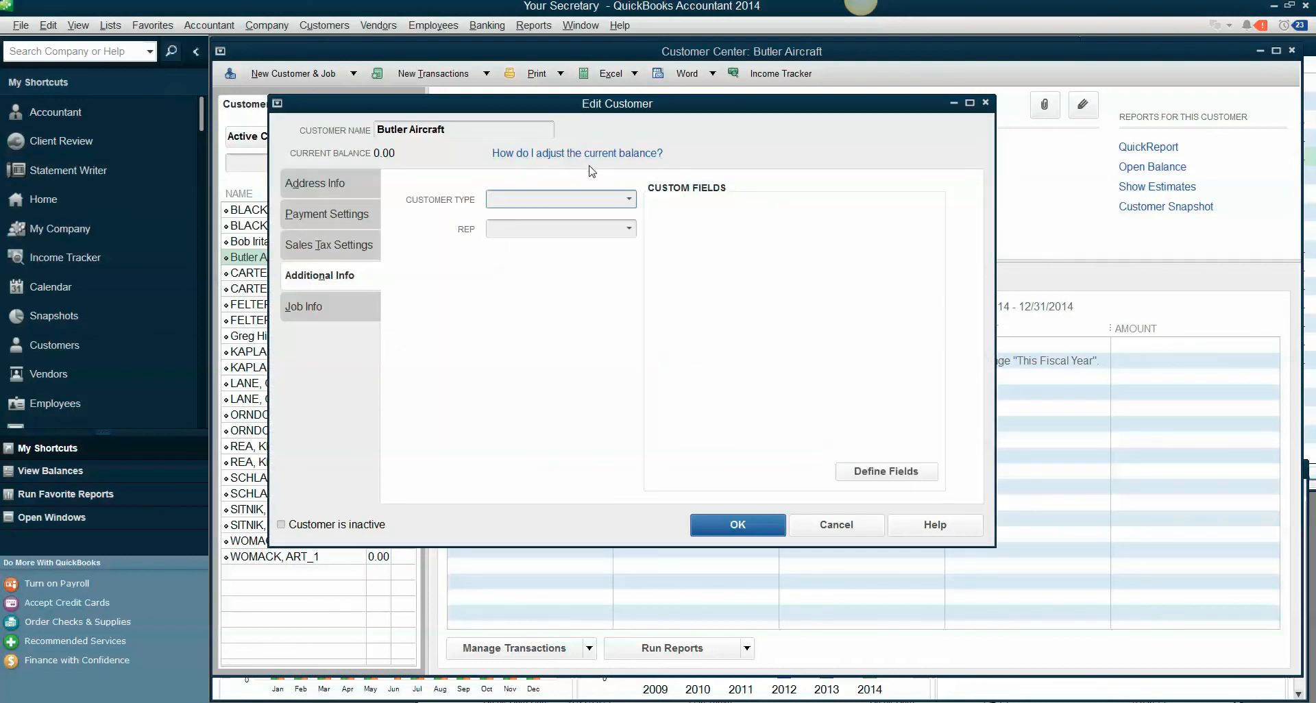
{"action": "left_click", "coordinate": [636, 203]}
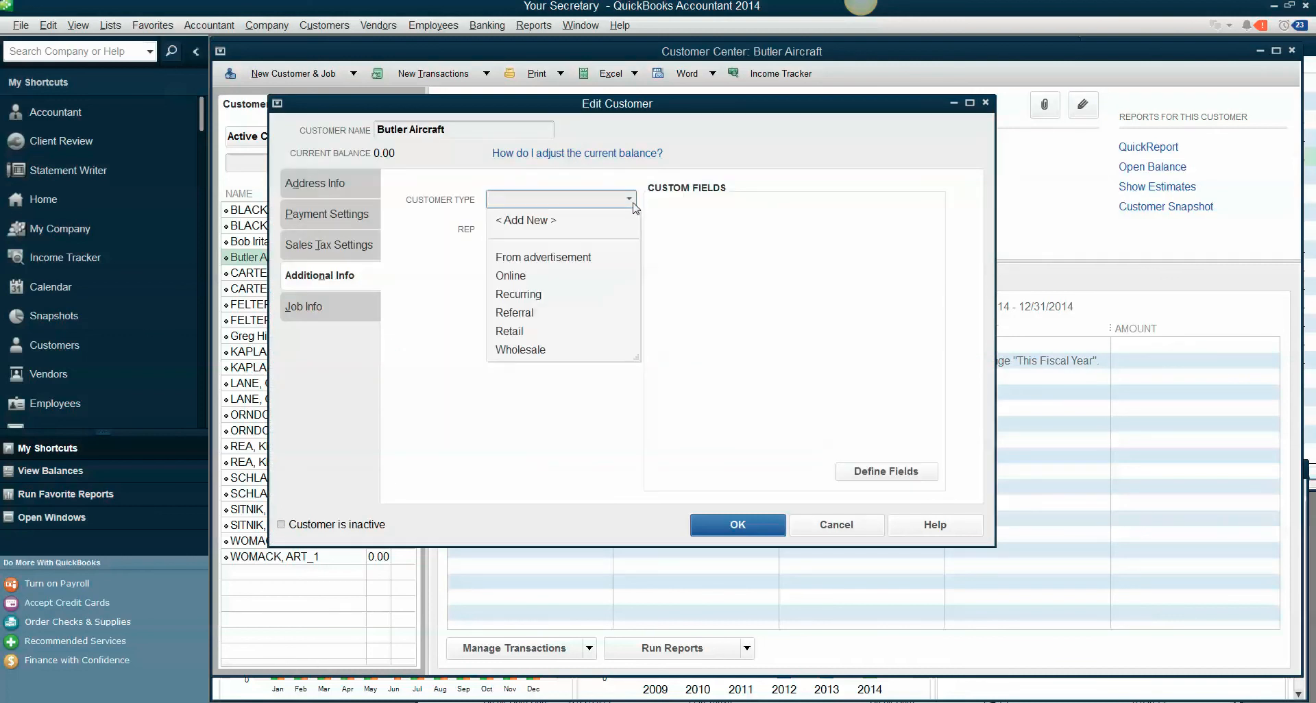
{"action": "left_click", "coordinate": [521, 276]}
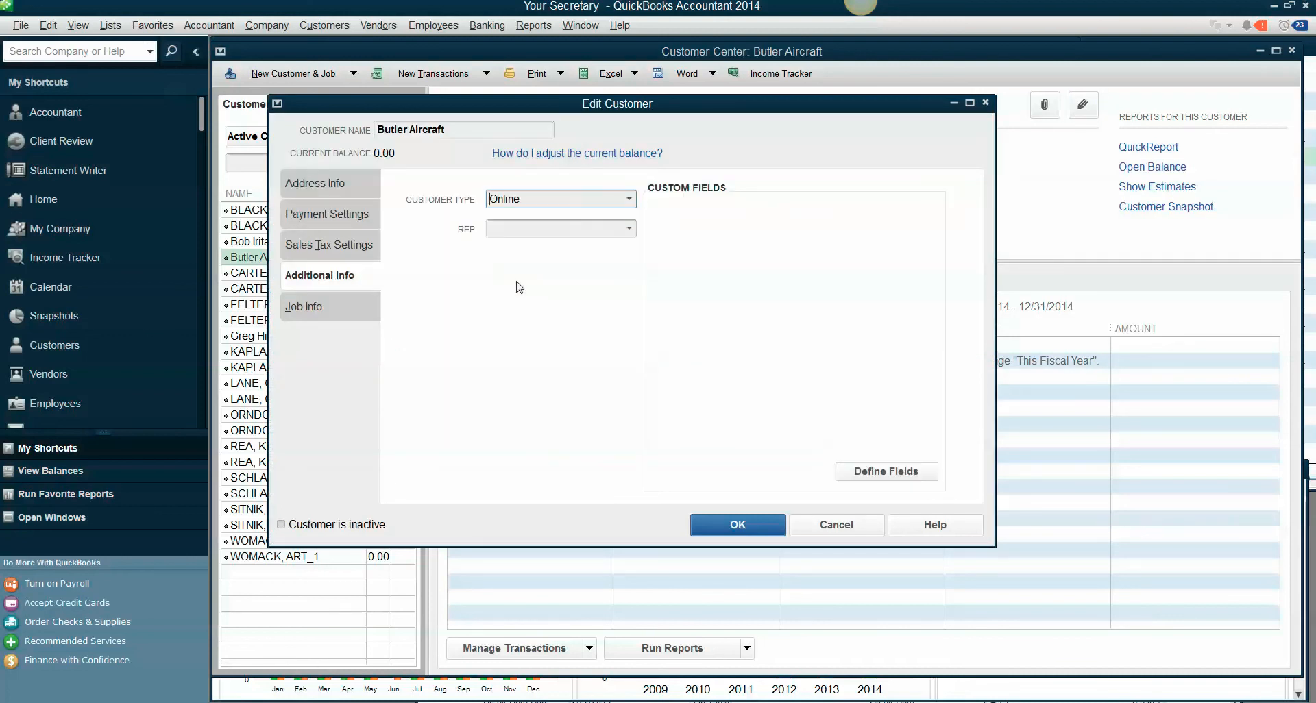
{"action": "left_click", "coordinate": [631, 204]}
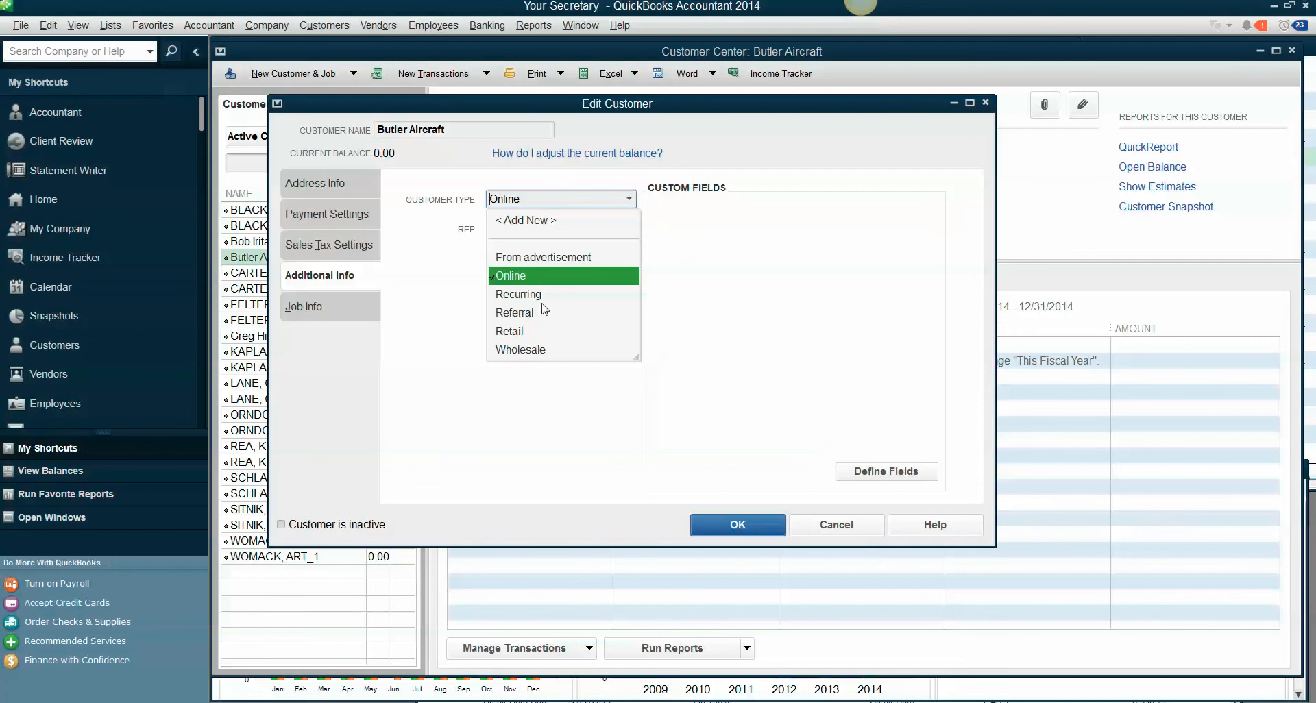
{"action": "left_click", "coordinate": [541, 296]}
{"action": "left_click", "coordinate": [629, 199]}
{"action": "left_click", "coordinate": [521, 277]}
{"action": "left_click", "coordinate": [700, 525]}
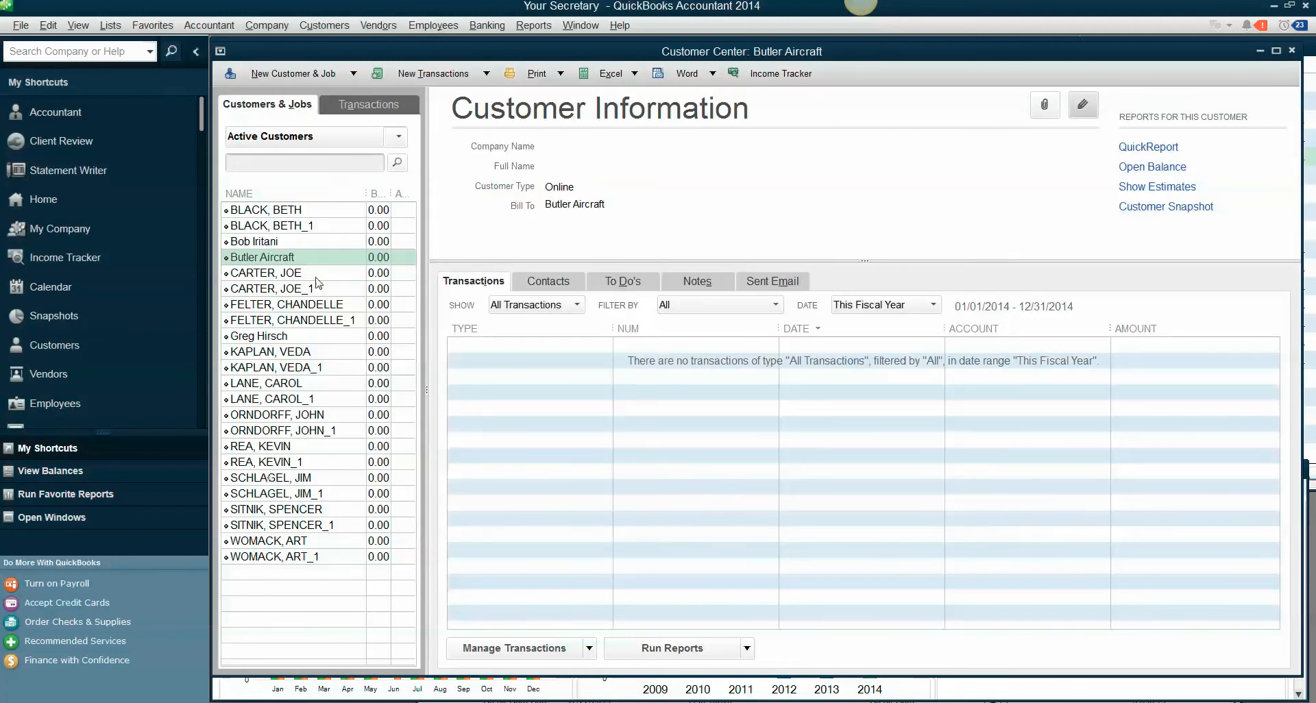
Assign the Online customer type to the fifth listed customer (company PEDEGO CDM) and save the record.
{"action": "left_click", "coordinate": [278, 274]}
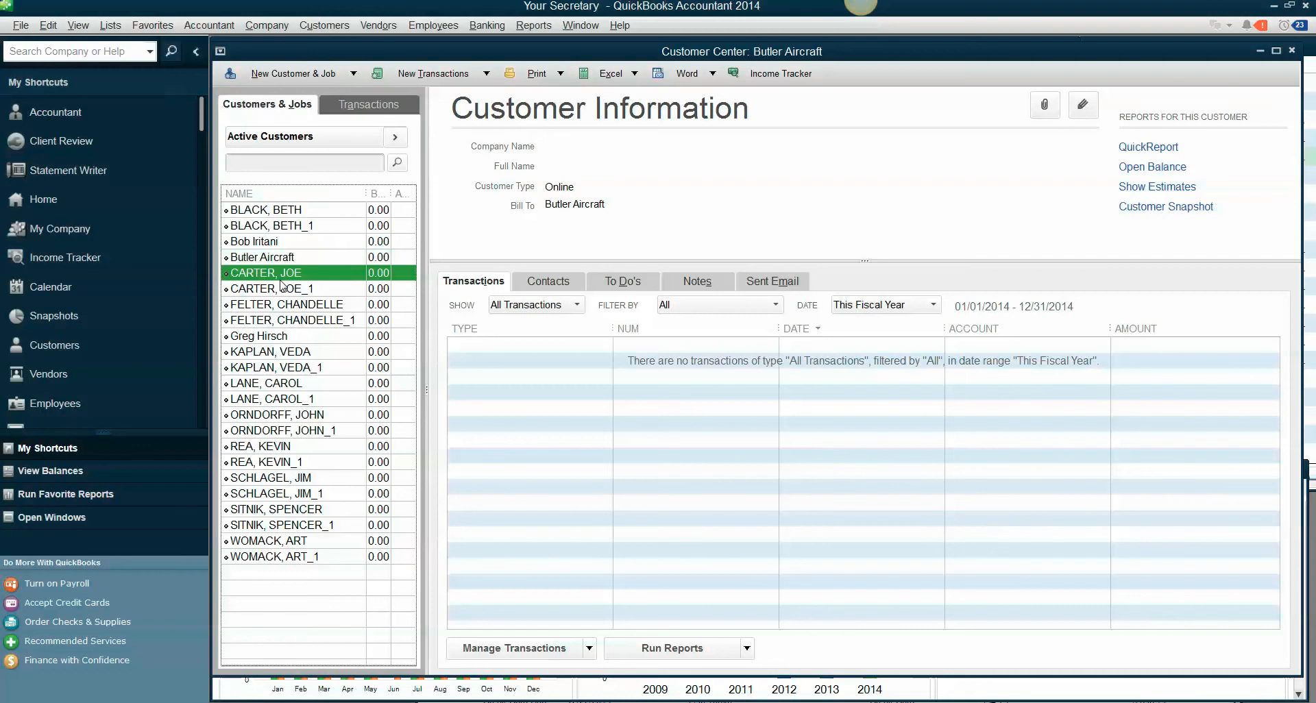
{"action": "left_click", "coordinate": [1083, 106]}
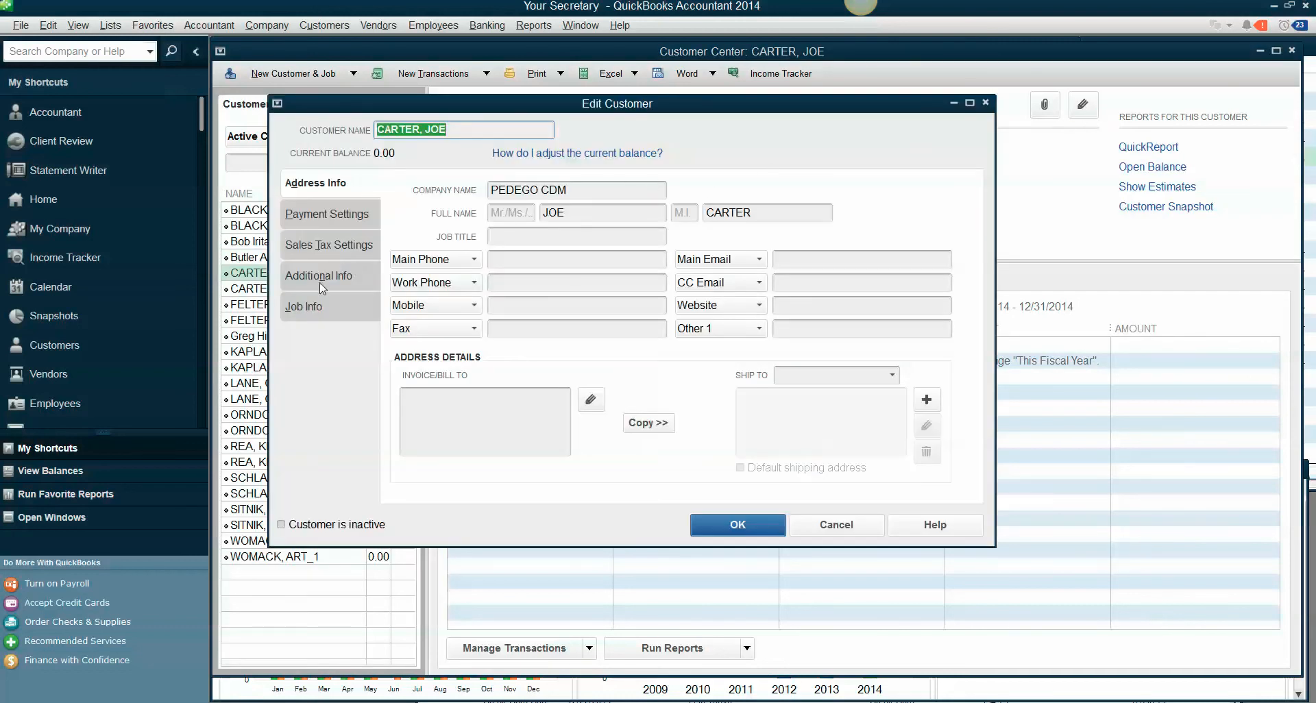
{"action": "left_click", "coordinate": [323, 277]}
{"action": "left_click", "coordinate": [618, 196]}
{"action": "left_click", "coordinate": [526, 277]}
{"action": "left_click", "coordinate": [713, 525]}
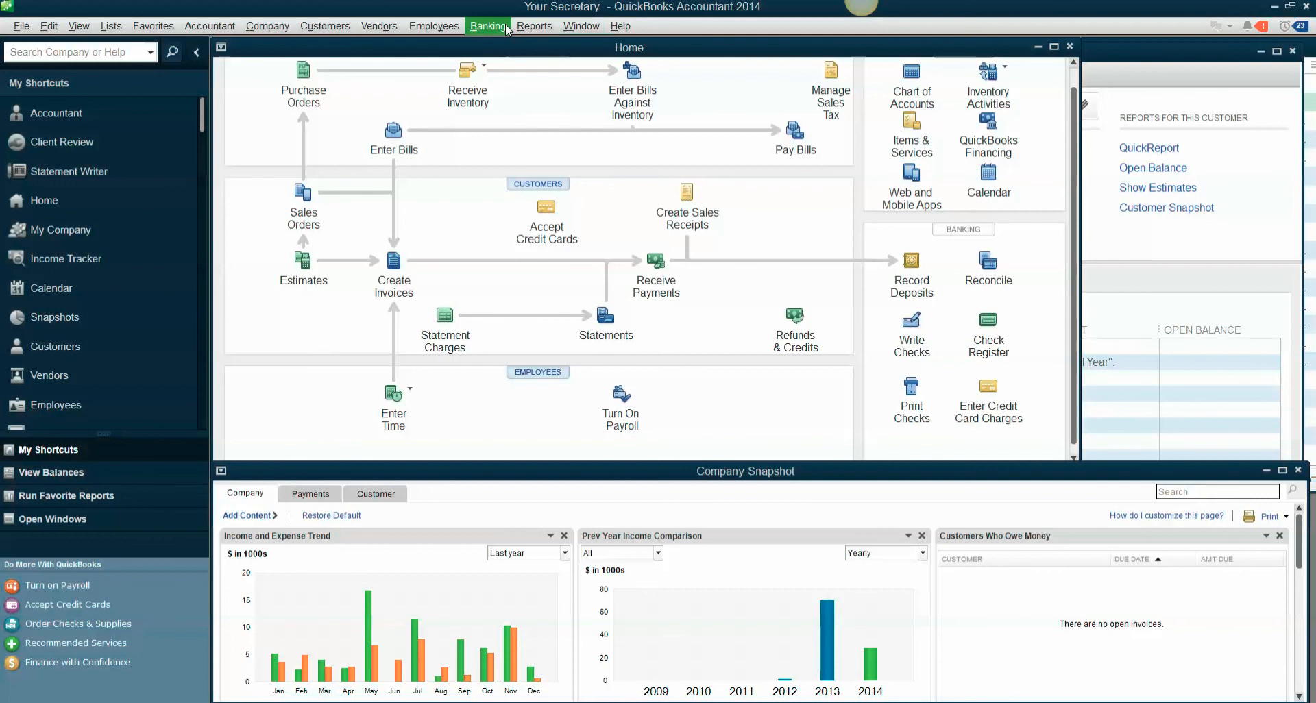
Open the Customer Contact List report from the Customers & Receivables reports.
{"action": "left_click", "coordinate": [531, 26]}
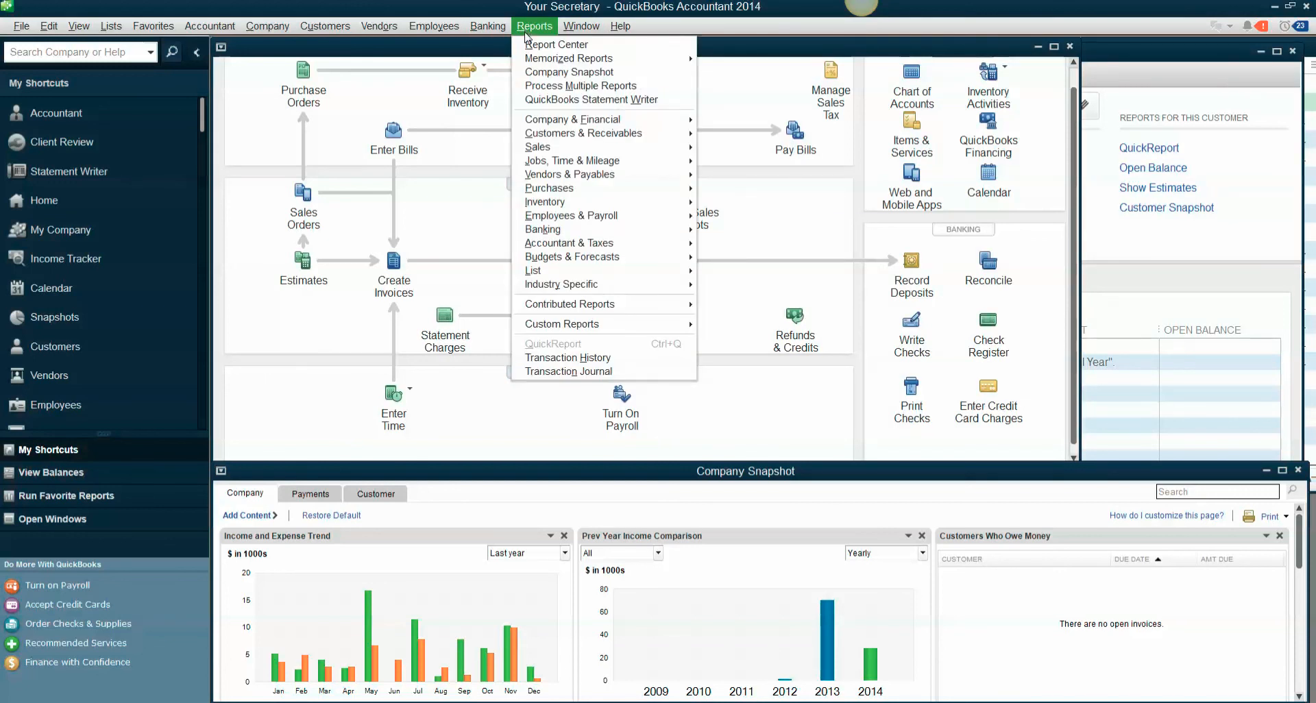
{"action": "mouse_move", "coordinate": [542, 139]}
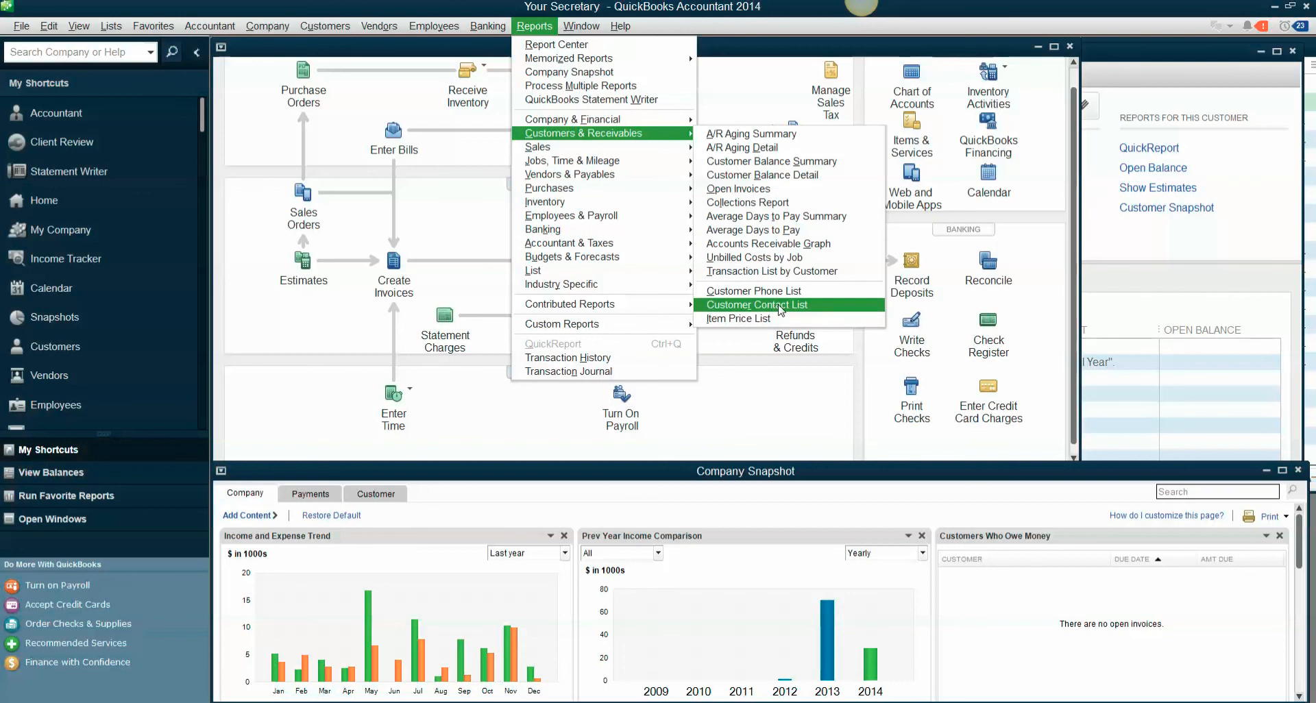
{"action": "left_click", "coordinate": [817, 307]}
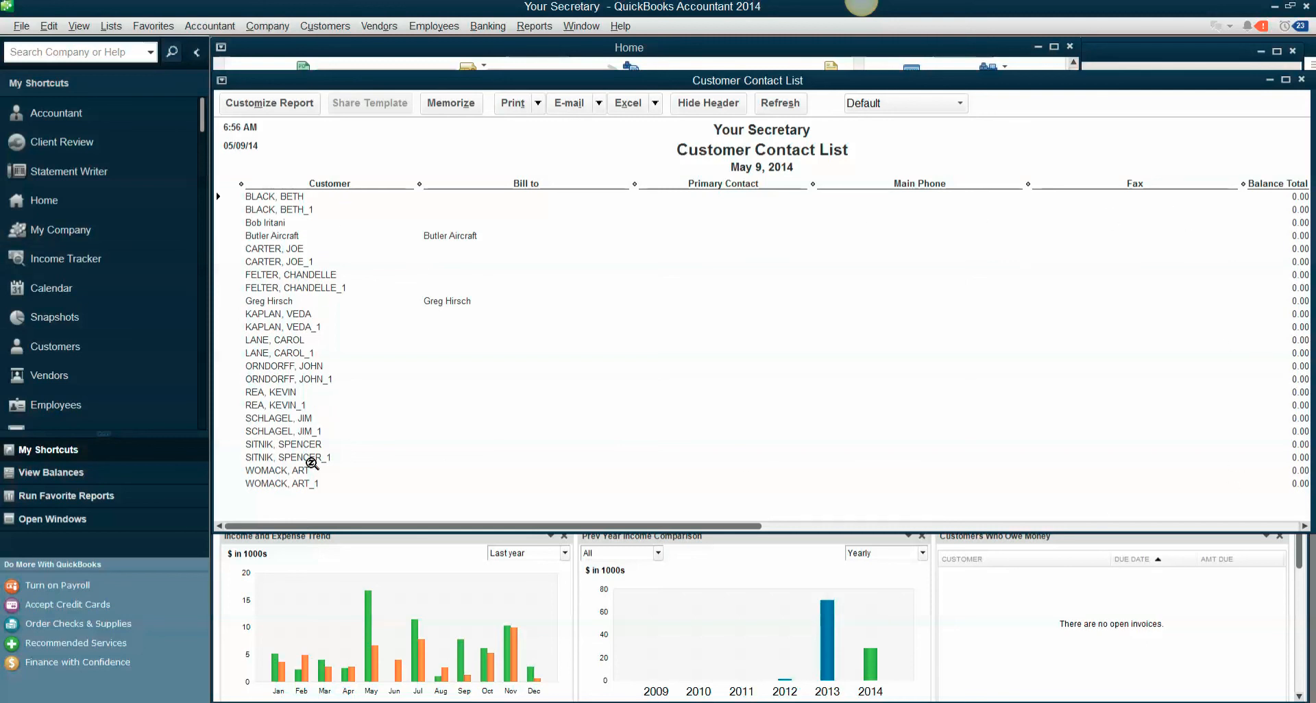
Customize the report to include the Main Email, CC Email, Alt. Email 1 and Alt. Email 2 columns.
{"action": "left_click", "coordinate": [295, 104]}
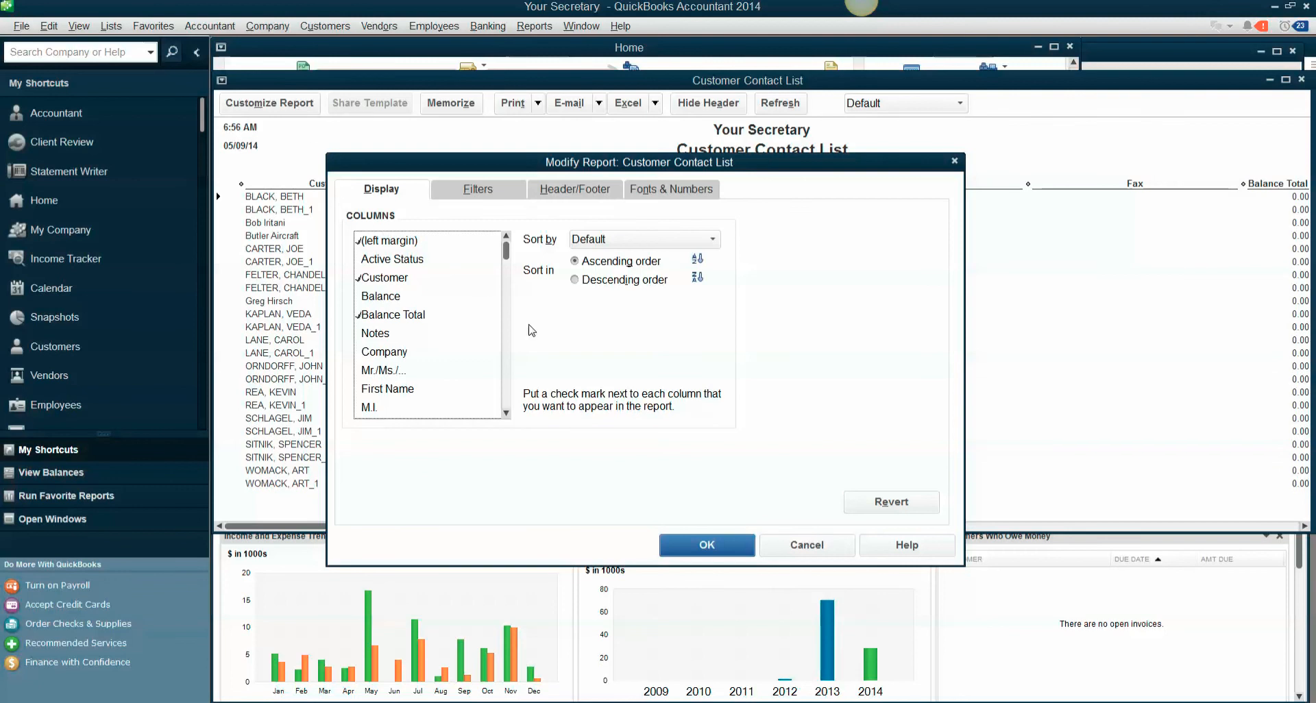
{"action": "left_click", "coordinate": [507, 400]}
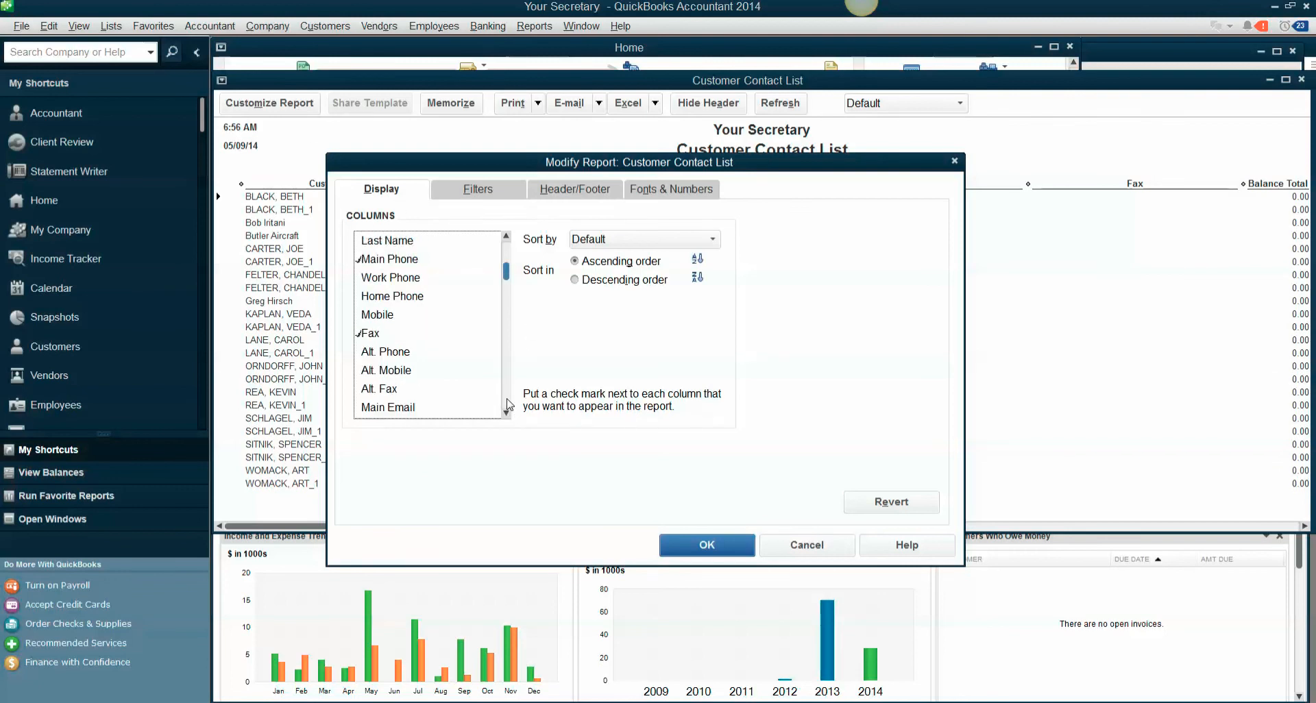
{"action": "left_click", "coordinate": [507, 413]}
{"action": "left_click", "coordinate": [507, 414]}
{"action": "left_click", "coordinate": [507, 414]}
{"action": "left_click", "coordinate": [507, 414]}
{"action": "left_click", "coordinate": [508, 413]}
{"action": "left_click", "coordinate": [508, 413]}
{"action": "left_click", "coordinate": [407, 300]}
{"action": "left_click", "coordinate": [403, 316]}
{"action": "left_click", "coordinate": [403, 336]}
{"action": "left_click", "coordinate": [406, 354]}
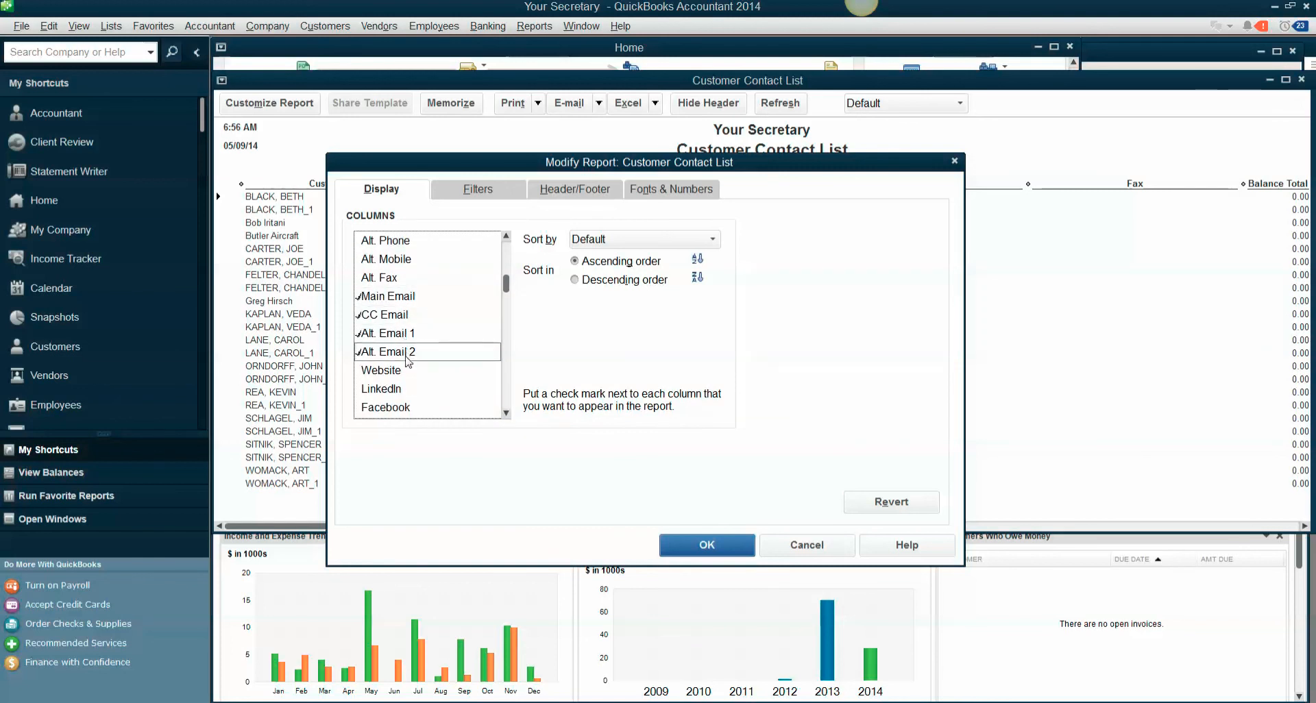
Include the Customer Type column in the report's displayed columns.
{"action": "left_click", "coordinate": [507, 414]}
{"action": "left_click", "coordinate": [508, 414]}
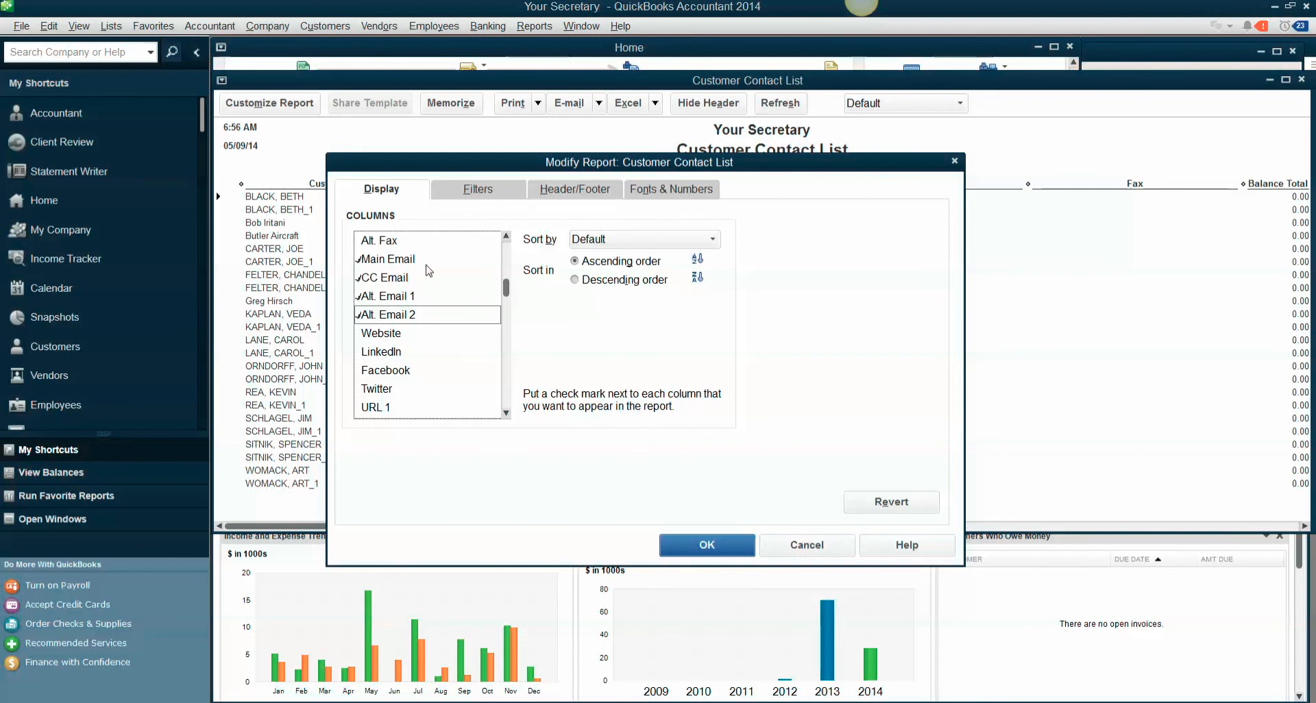
{"action": "left_click", "coordinate": [508, 414]}
{"action": "left_click", "coordinate": [507, 414]}
{"action": "left_click", "coordinate": [508, 414]}
{"action": "left_click", "coordinate": [507, 414]}
{"action": "left_click", "coordinate": [508, 413]}
{"action": "left_click", "coordinate": [507, 414]}
{"action": "left_click", "coordinate": [507, 414]}
{"action": "left_click", "coordinate": [507, 414]}
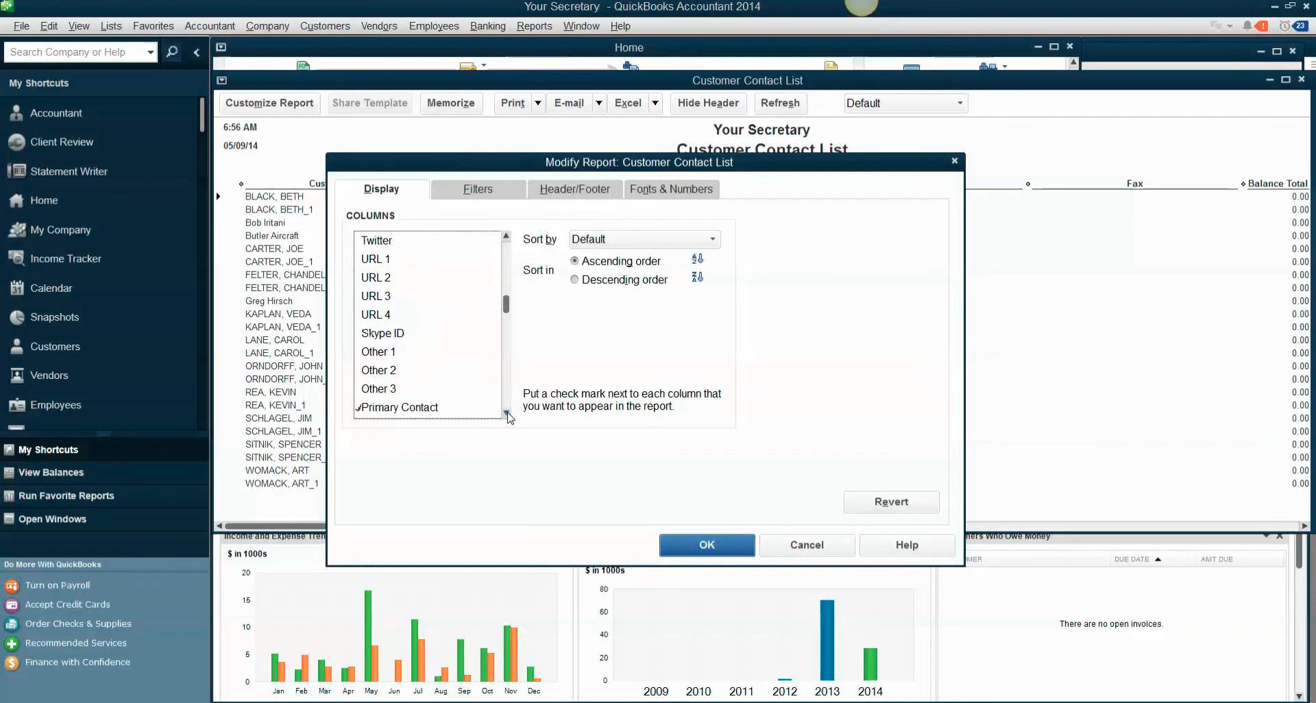
{"action": "left_click_drag", "start_coordinate": [506, 307], "coordinate": [508, 378]}
{"action": "left_click", "coordinate": [378, 334]}
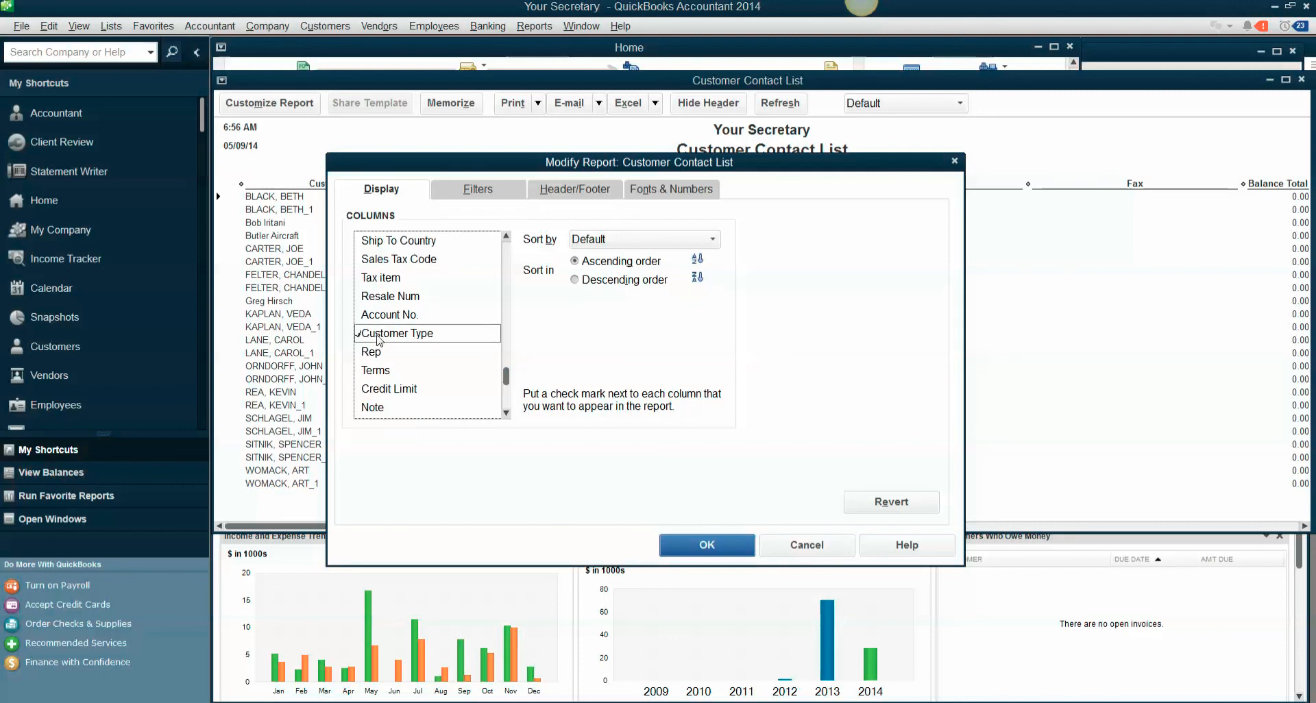
Filter the Customer Contact List report to the Online customer type, apply the modification, and make the report window taller.
{"action": "left_click", "coordinate": [472, 194]}
{"action": "left_click_drag", "start_coordinate": [461, 266], "coordinate": [468, 298]}
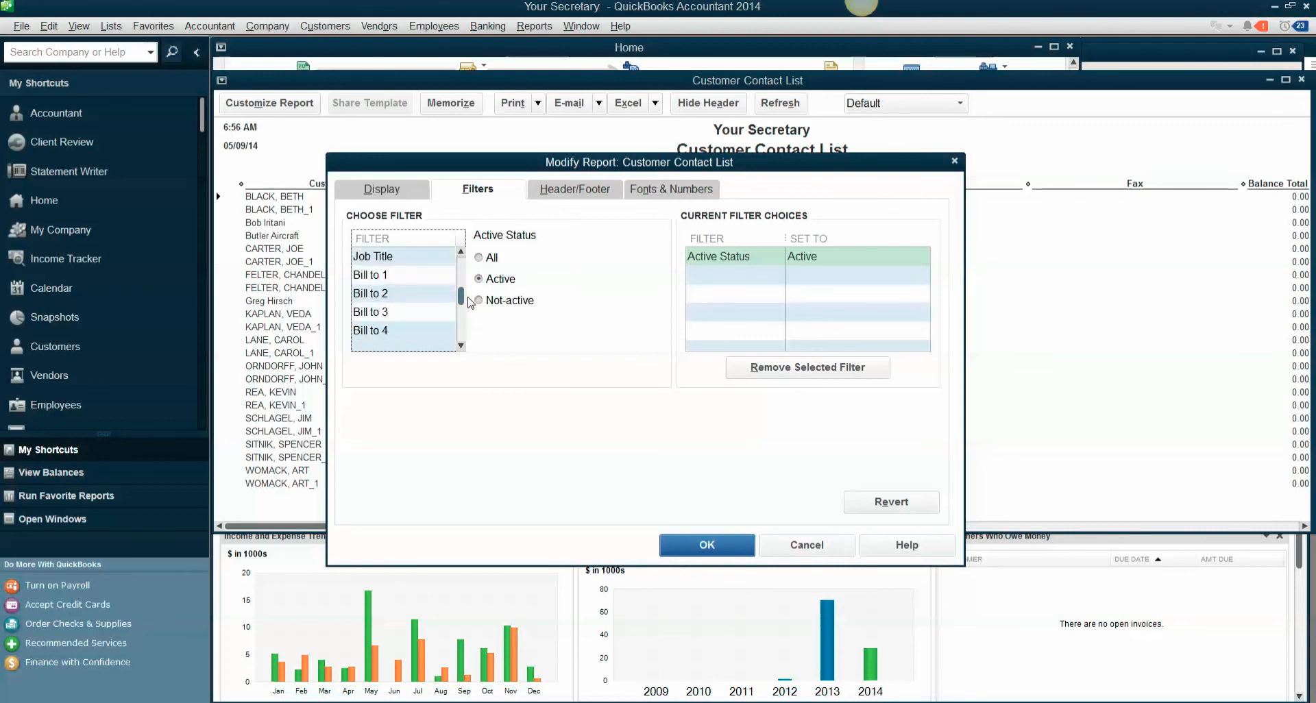
{"action": "left_click", "coordinate": [461, 346]}
{"action": "left_click", "coordinate": [460, 347]}
{"action": "left_click", "coordinate": [461, 346]}
{"action": "left_click", "coordinate": [461, 346]}
{"action": "left_click", "coordinate": [461, 346]}
{"action": "left_click", "coordinate": [461, 346]}
{"action": "left_click", "coordinate": [461, 346]}
{"action": "left_click", "coordinate": [461, 346]}
{"action": "left_click", "coordinate": [461, 346]}
{"action": "left_click", "coordinate": [461, 346]}
{"action": "left_click", "coordinate": [461, 346]}
{"action": "left_click", "coordinate": [460, 347]}
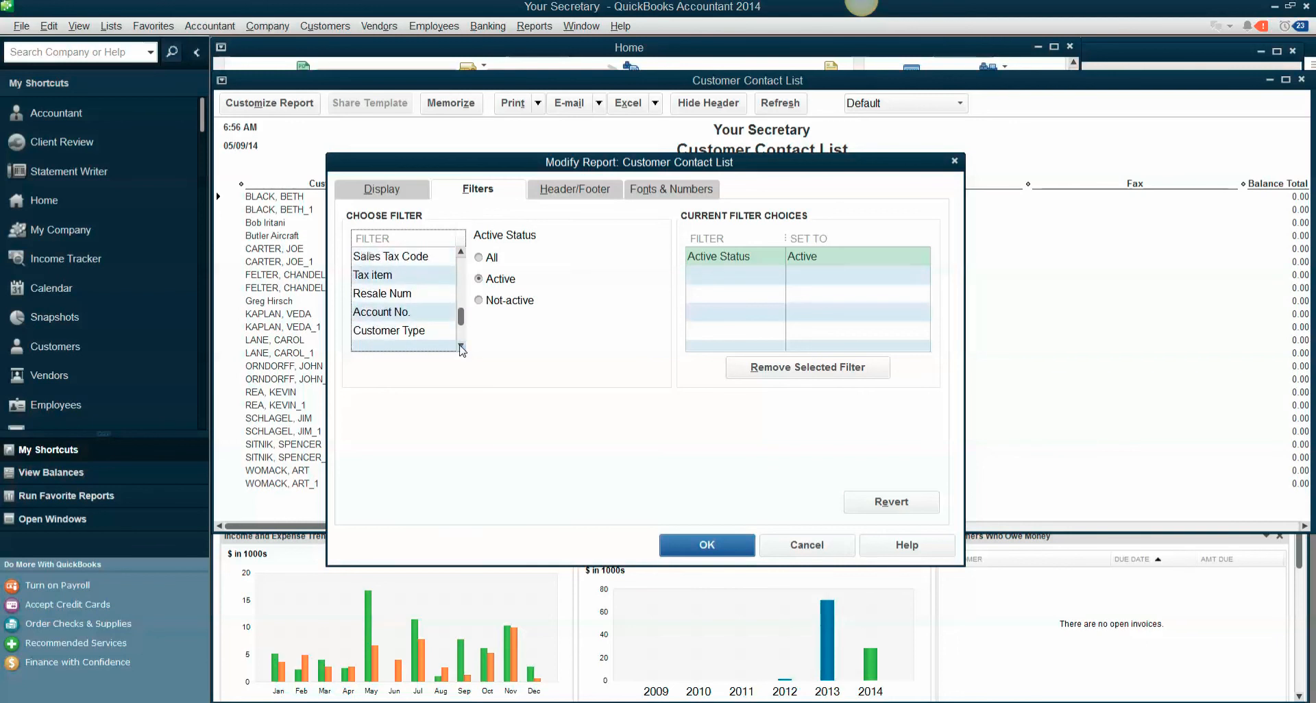
{"action": "left_click", "coordinate": [411, 333]}
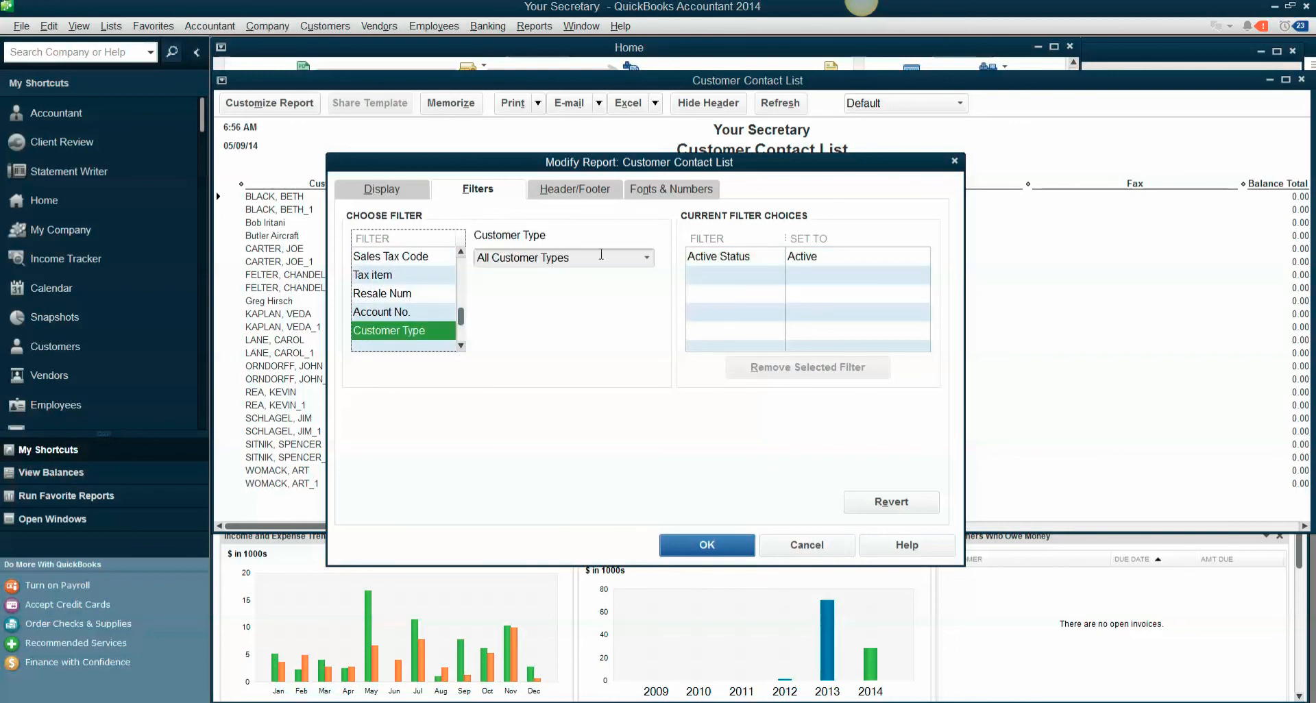
{"action": "left_click", "coordinate": [645, 258]}
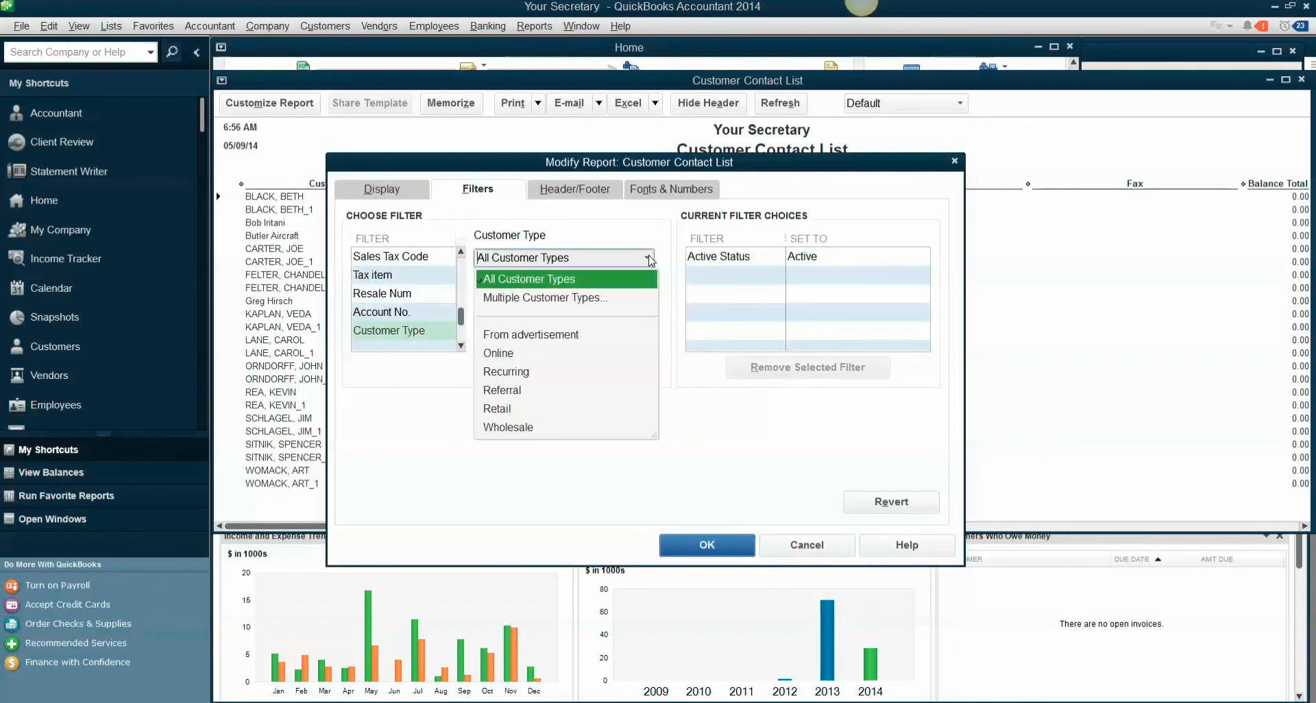
{"action": "left_click", "coordinate": [498, 354]}
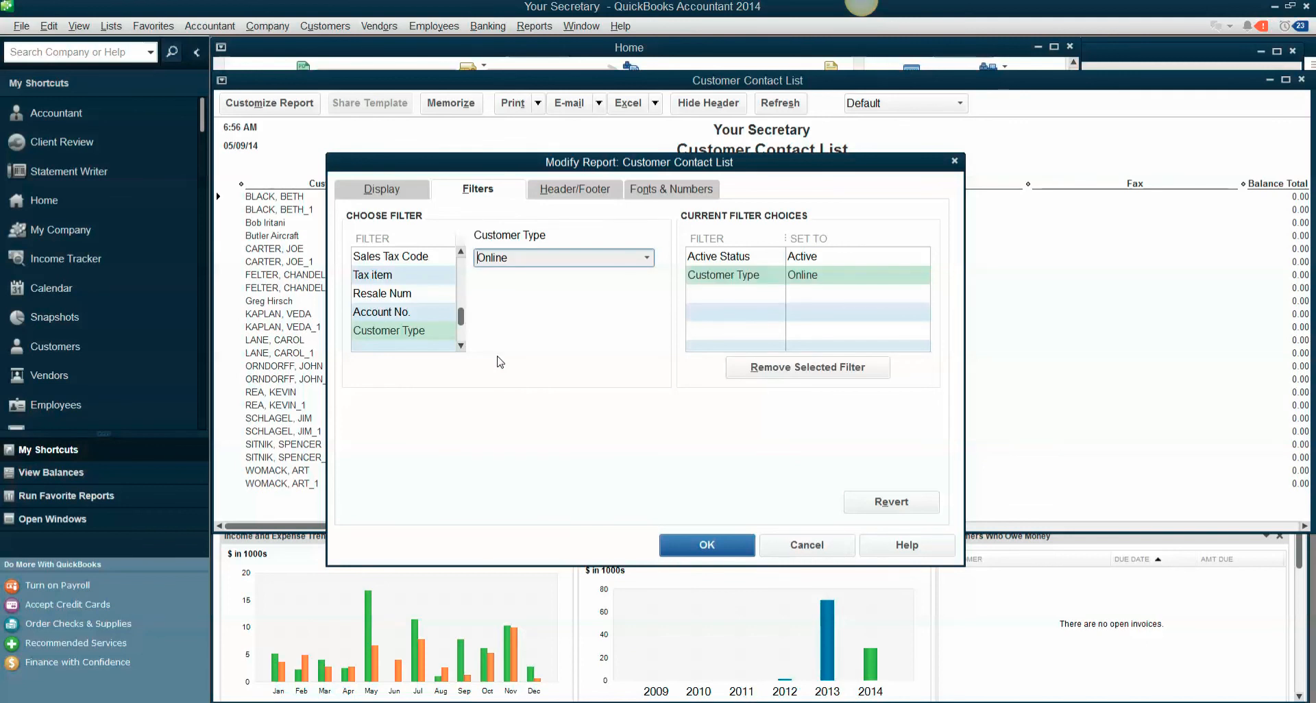
{"action": "left_click", "coordinate": [725, 557]}
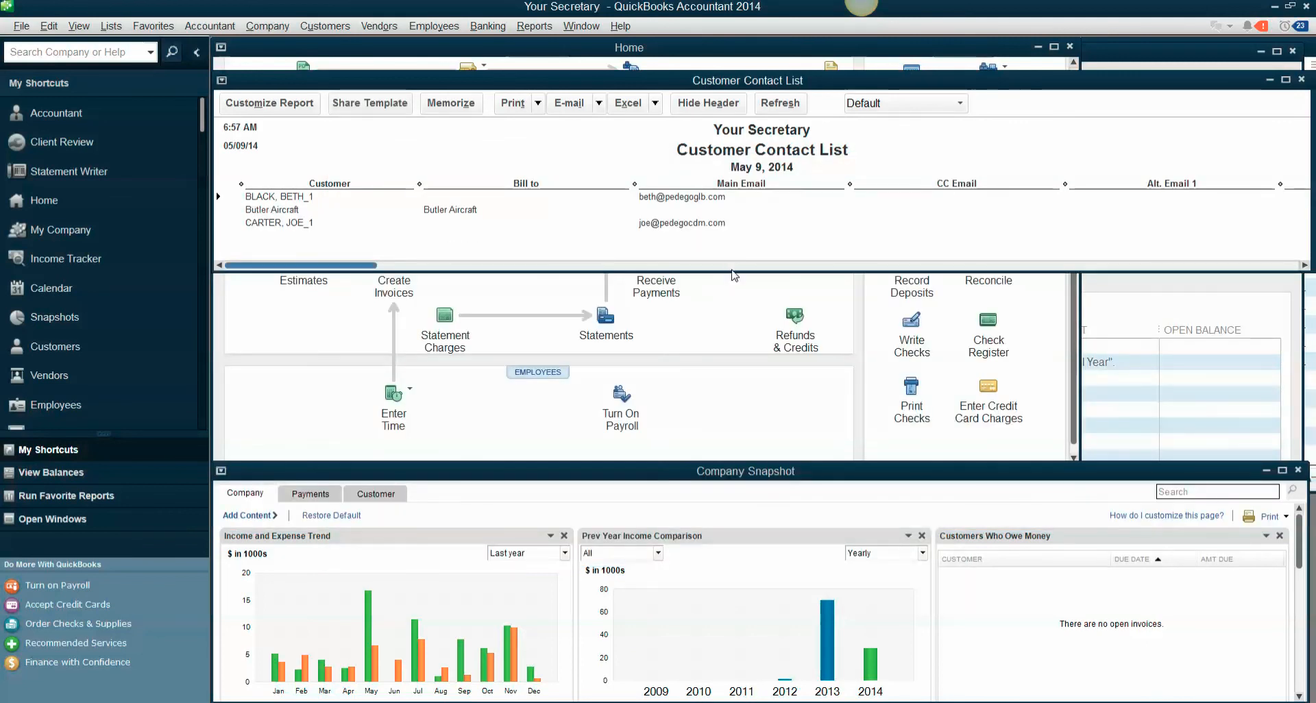
{"action": "left_click_drag", "start_coordinate": [733, 271], "coordinate": [748, 484]}
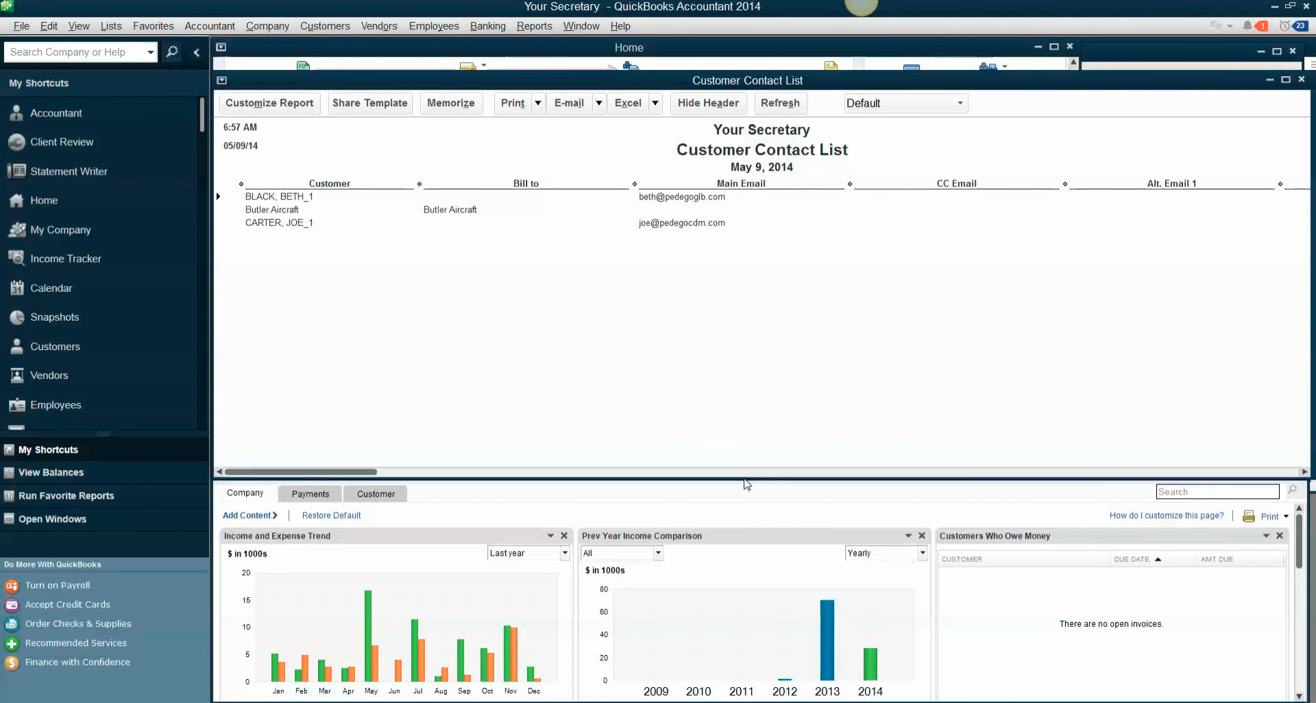